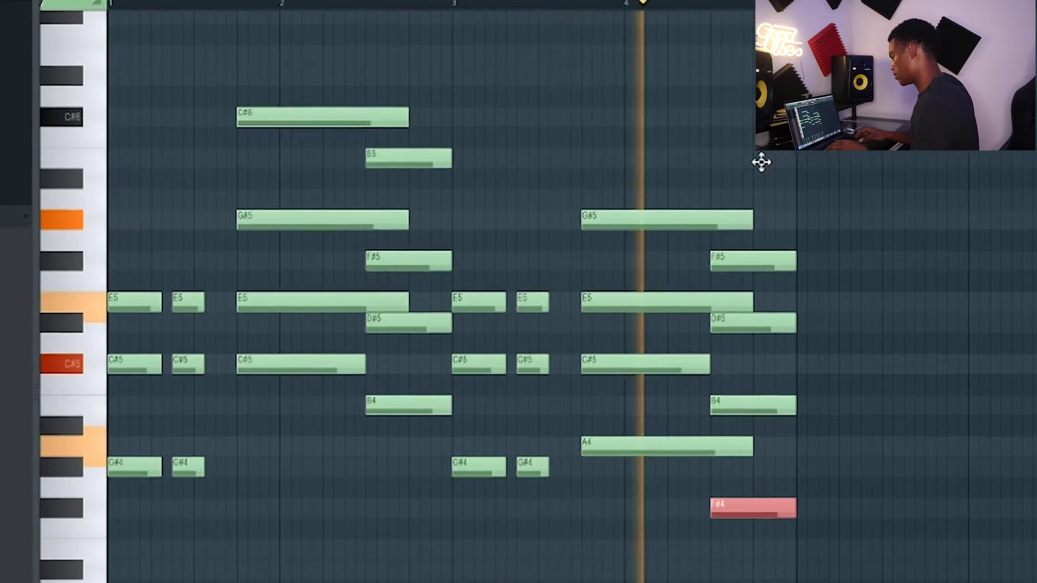
- Raise the long G#5 note in the third chord to A5
{"action": "left_click", "coordinate": [713, 217]}
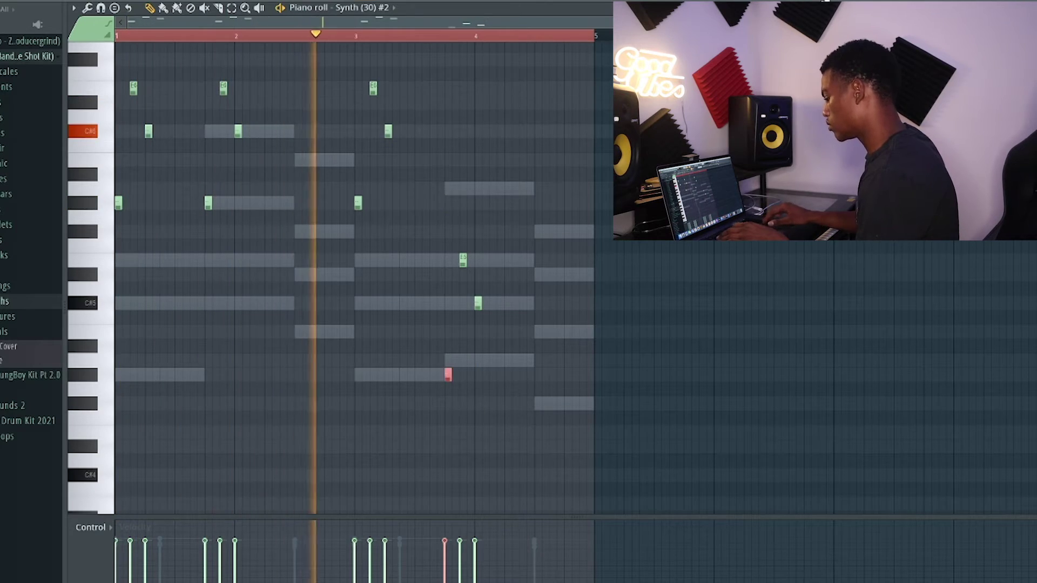
- Transpose the final three notes of the Synth (30) #2 arpeggio up one octave
{"action": "left_click_drag", "start_coordinate": [509, 423], "coordinate": [449, 241]}
{"action": "key", "text": "ctrl+Up"}
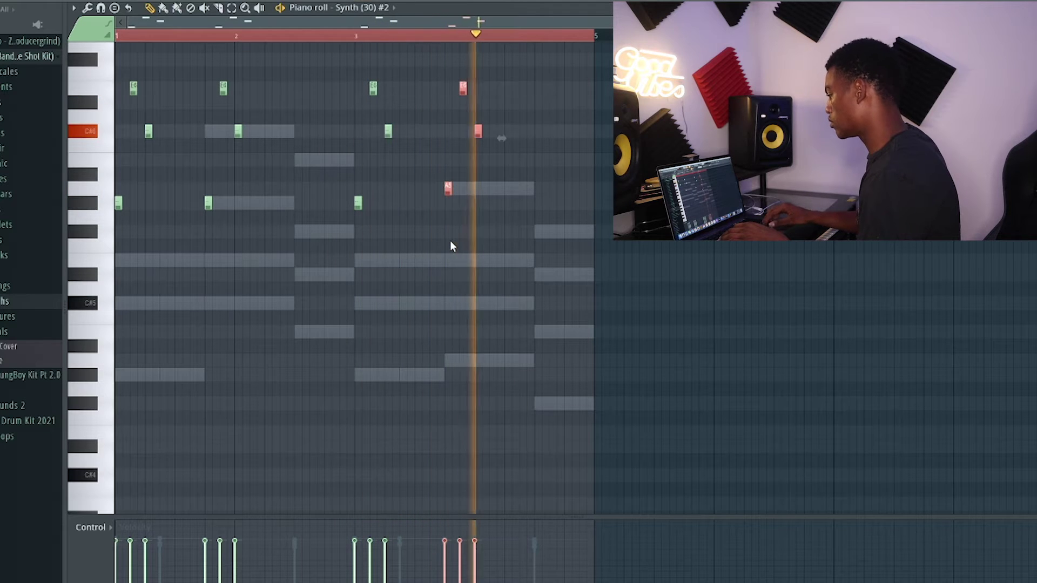
{"action": "left_click", "coordinate": [449, 198]}
{"action": "left_click_drag", "start_coordinate": [462, 196], "coordinate": [499, 81]}
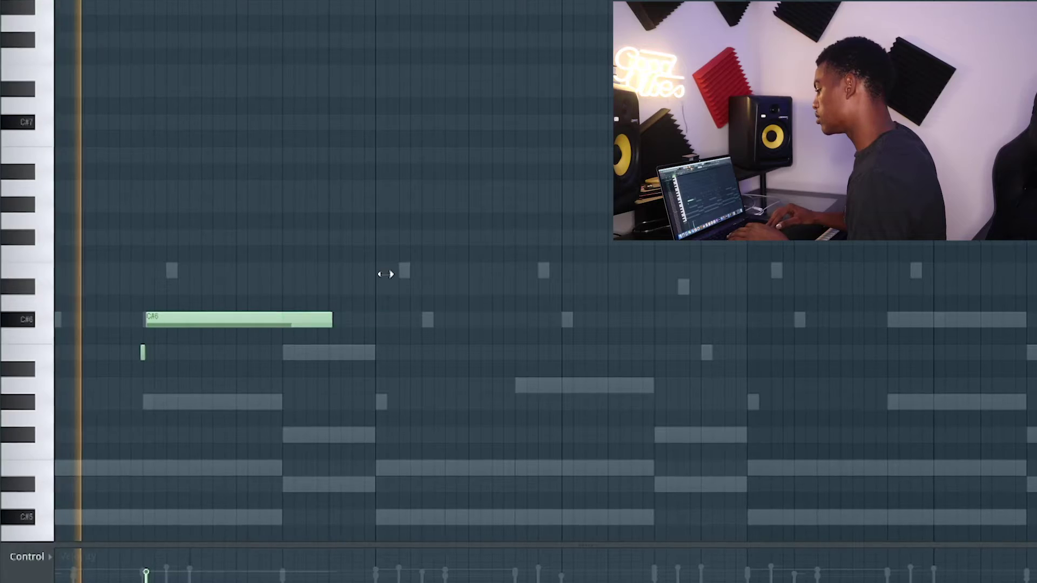
- Lengthen the C#6 melody note and add an E6 note of equal length that slightly overlaps its end
{"action": "left_click_drag", "start_coordinate": [386, 274], "coordinate": [357, 276]}
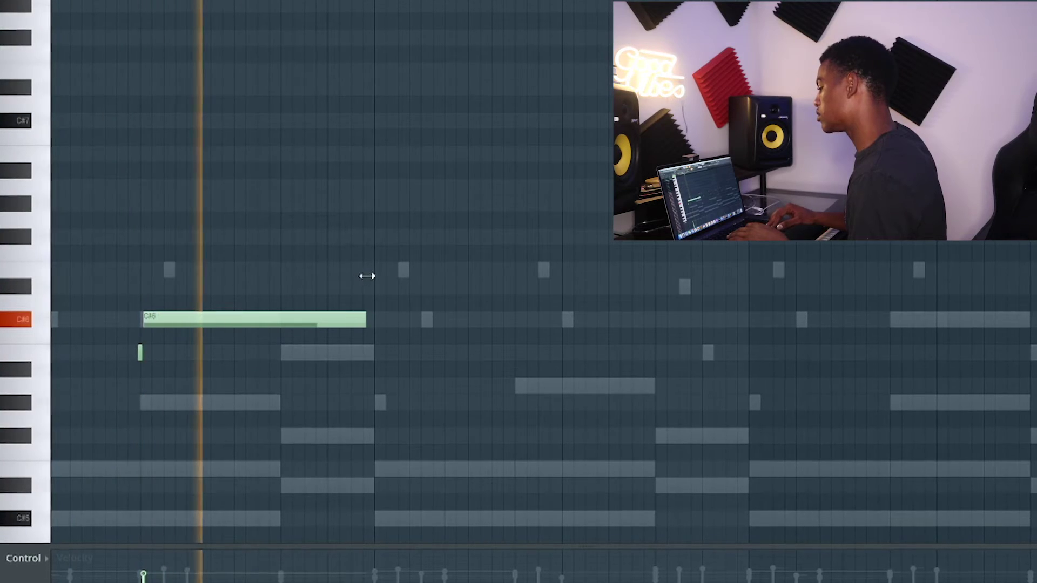
{"action": "key", "text": "space"}
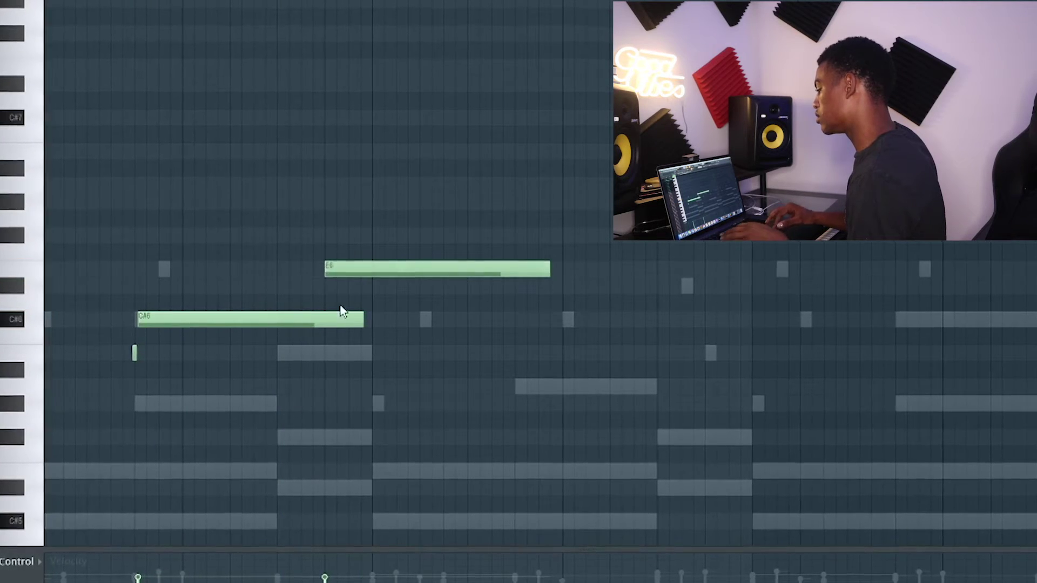
{"action": "key", "text": "space"}
- Transpose the melody notes down one octave to C#5 and E5 and play them back
{"action": "scroll", "coordinate": [350, 319], "scroll_direction": "down", "scroll_amount": 2}
{"action": "key", "text": "ctrl+Down"}
{"action": "key", "text": "space"}
{"action": "key", "text": "space"}
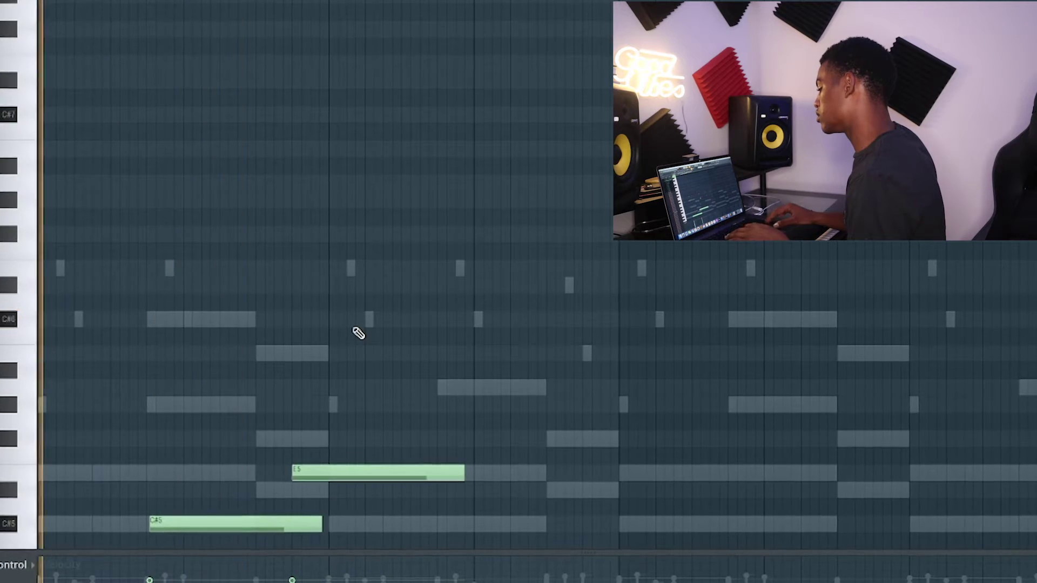
- Continue the melody from bar 4 with F#5, E5, C#5 and B4 notes and trim the overlaps with Quick legato
{"action": "scroll", "coordinate": [359, 331], "scroll_direction": "down", "scroll_amount": 4}
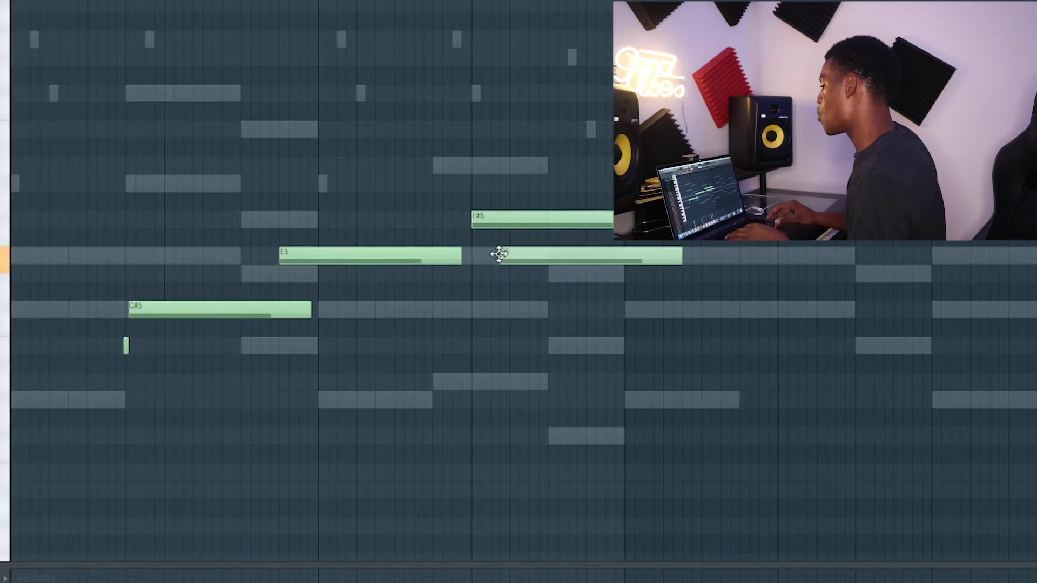
{"action": "left_click", "coordinate": [532, 309]}
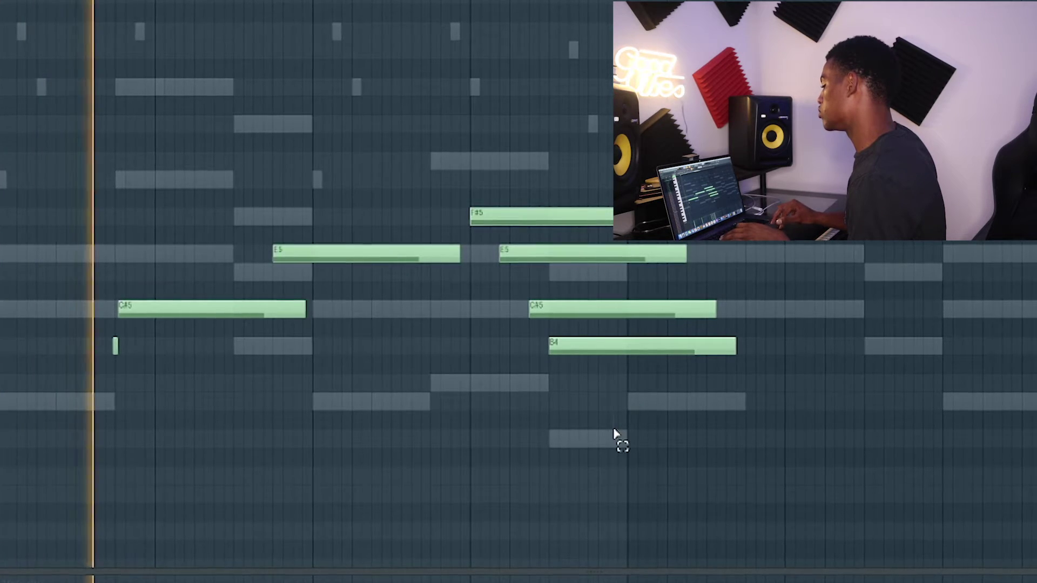
{"action": "key", "text": "ctrl+l"}
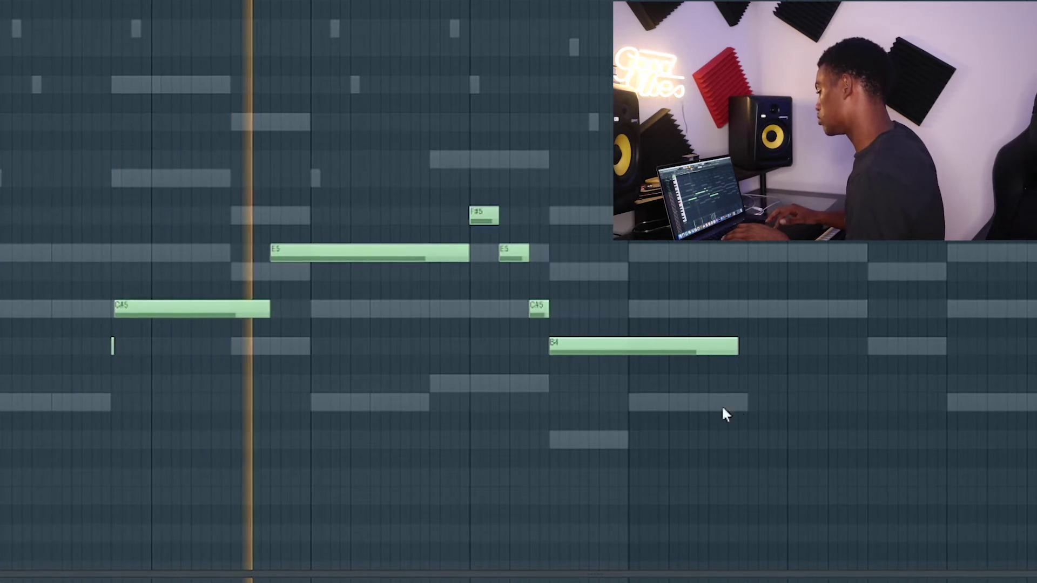
{"action": "left_click", "coordinate": [591, 306]}
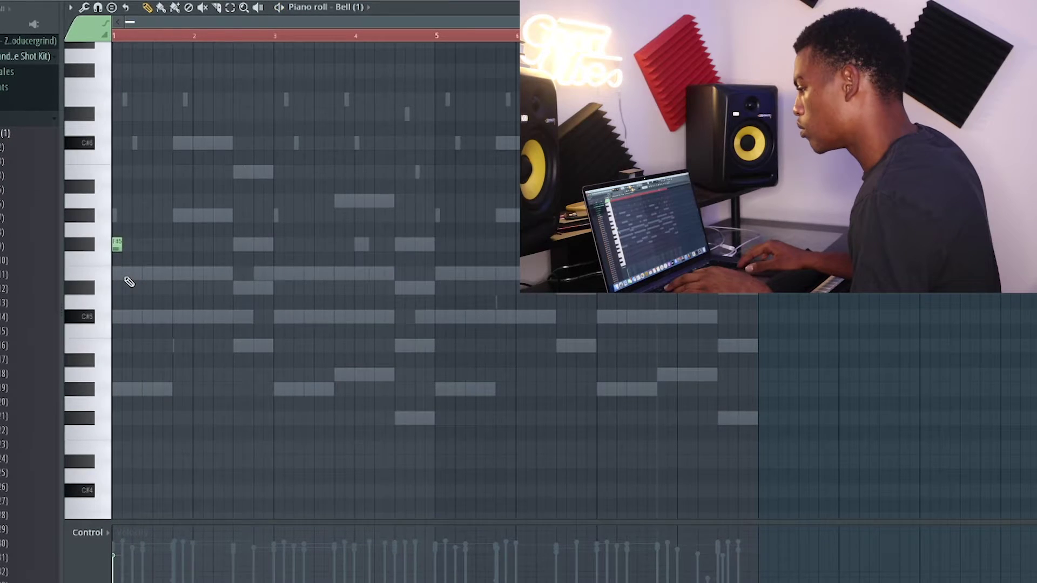
- Build the opening of the Bell (1) melody in bar 1 with the notes E5, A5 and C#6 while auditioning pitches
{"action": "key", "text": "space"}
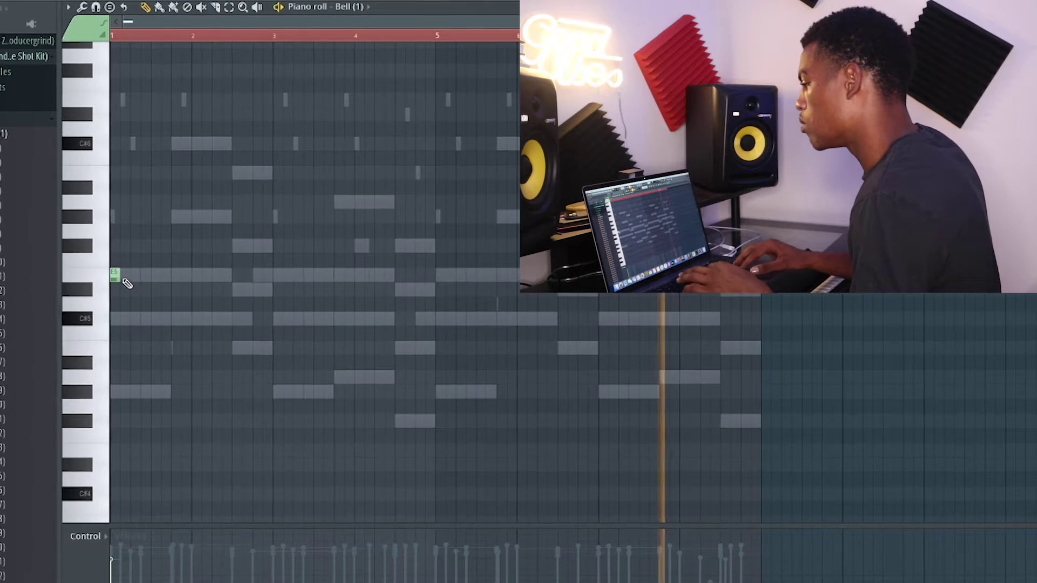
{"action": "left_click", "coordinate": [130, 176]}
{"action": "key", "text": "space"}
{"action": "left_click_drag", "start_coordinate": [124, 201], "coordinate": [105, 375]}
{"action": "key", "text": "space"}
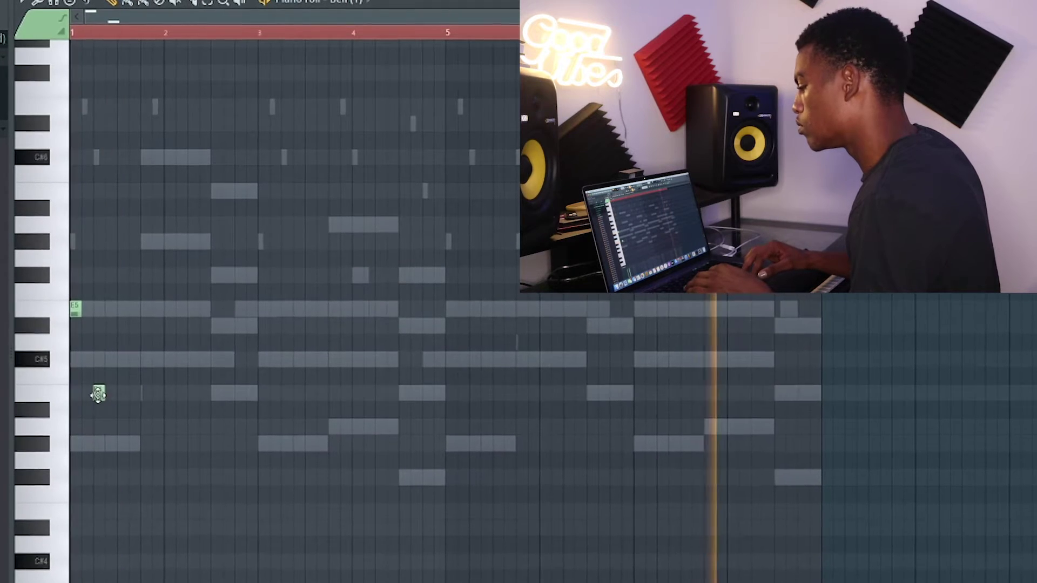
{"action": "left_click_drag", "start_coordinate": [98, 390], "coordinate": [87, 229]}
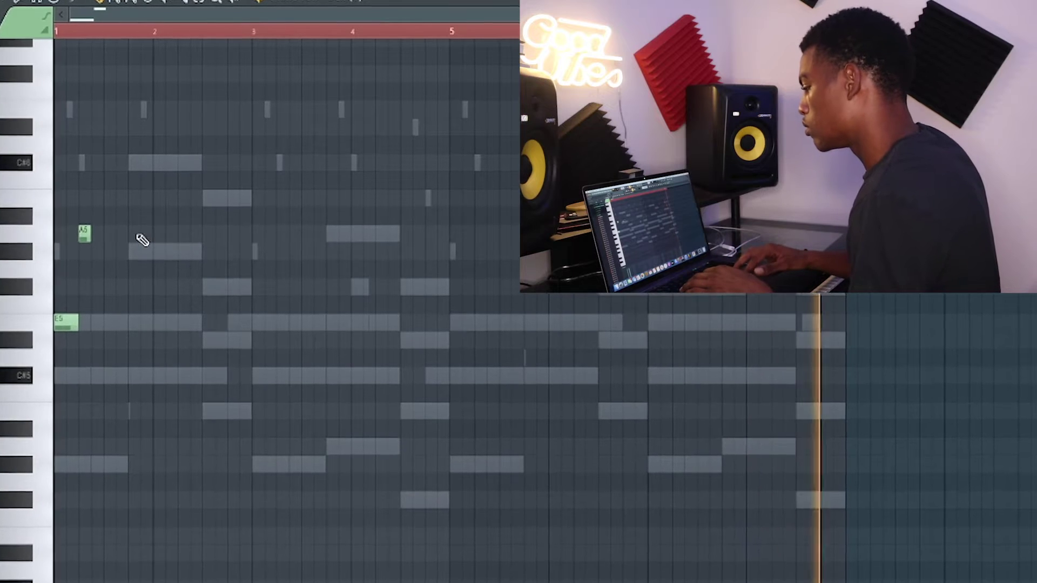
{"action": "left_click", "coordinate": [132, 163]}
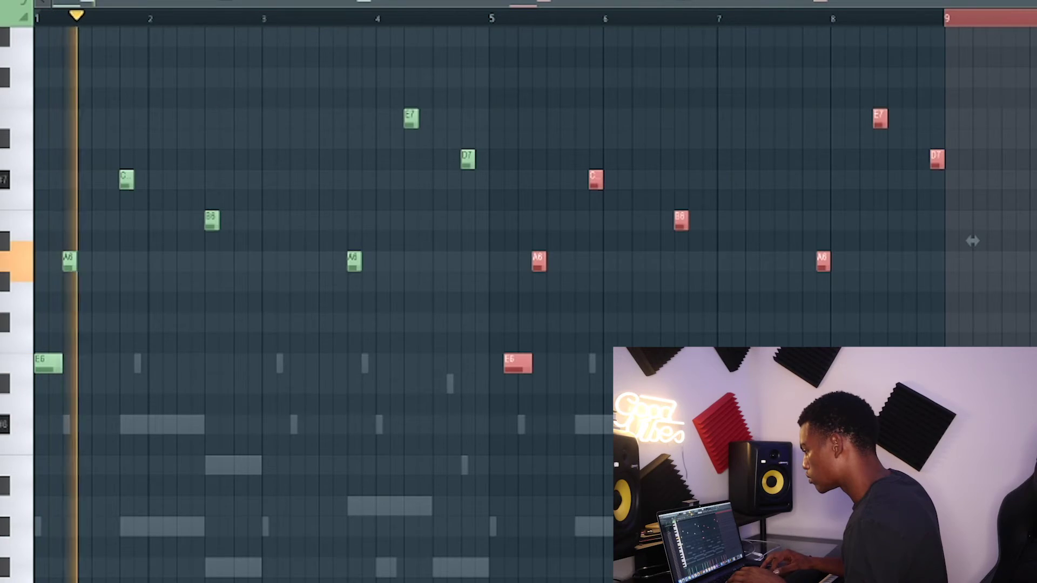
- Lower the C#7 bell notes in bars 1 and 5 to C7 and select the repeated phrase from bar 5 onward
{"action": "key", "text": "space"}
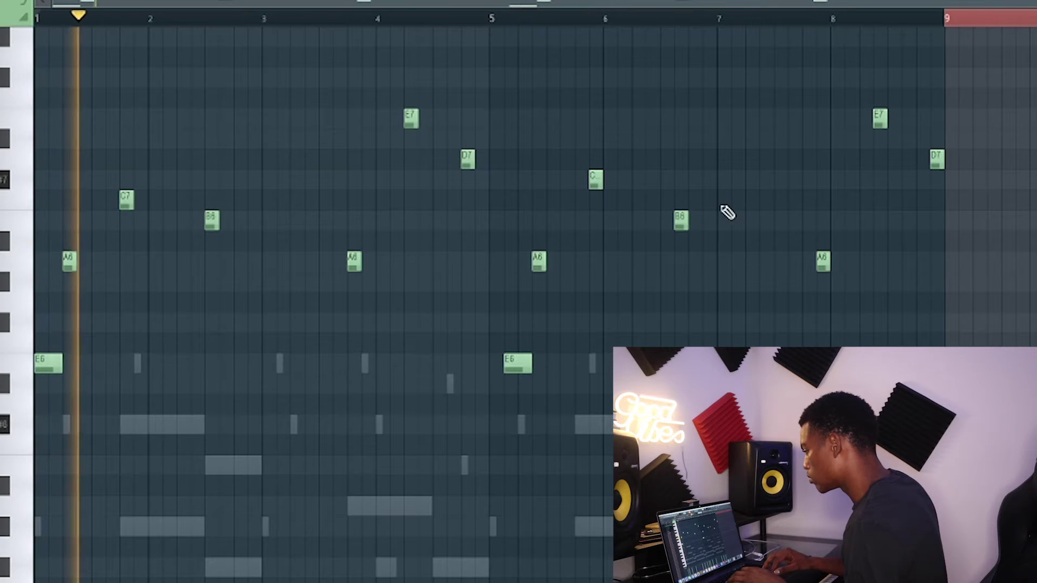
{"action": "left_click_drag", "start_coordinate": [593, 179], "coordinate": [595, 215]}
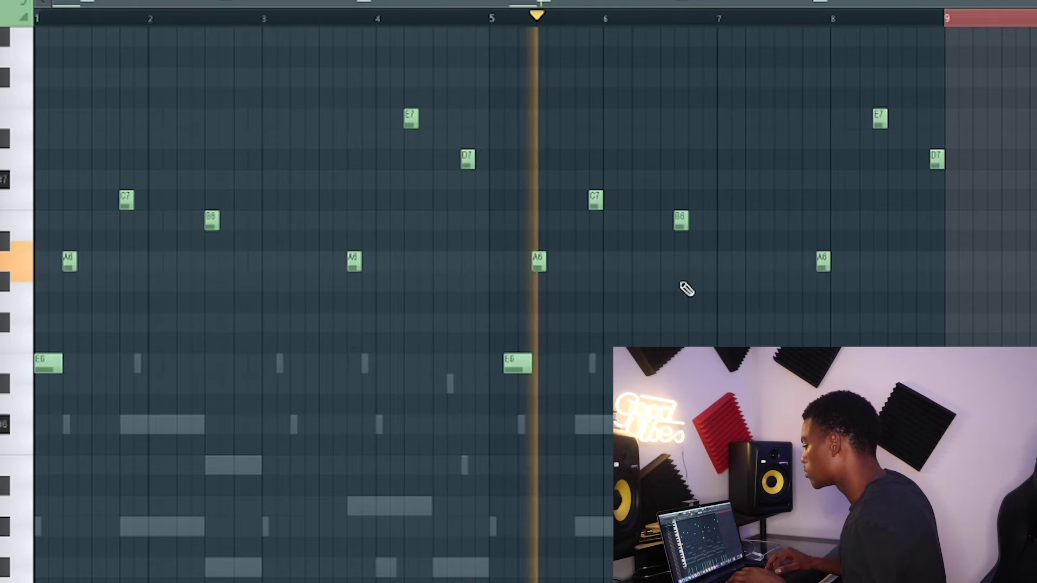
{"action": "left_click_drag", "start_coordinate": [940, 432], "coordinate": [543, 90]}
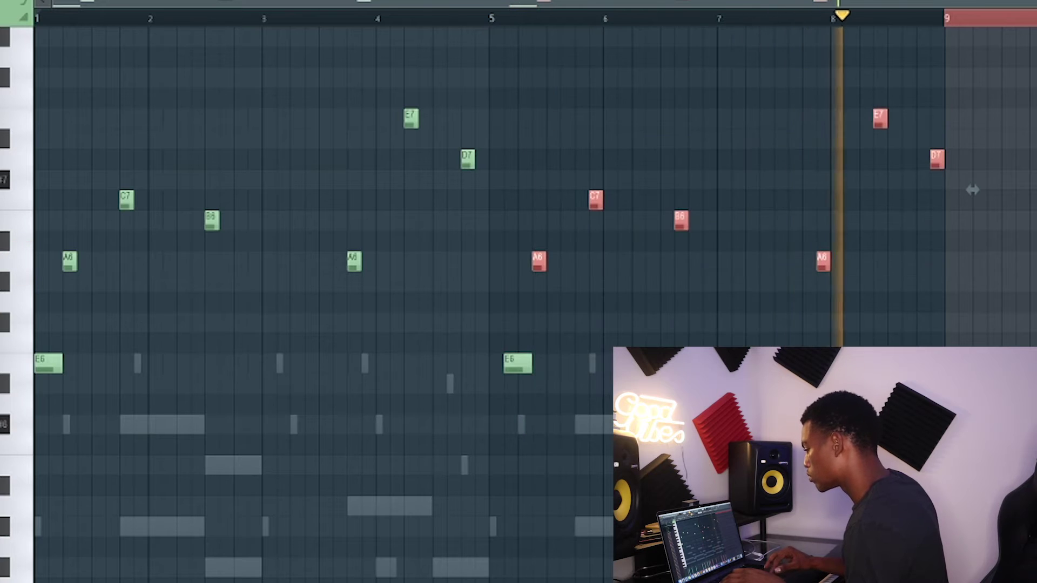
{"action": "left_click_drag", "start_coordinate": [948, 573], "coordinate": [528, 98]}
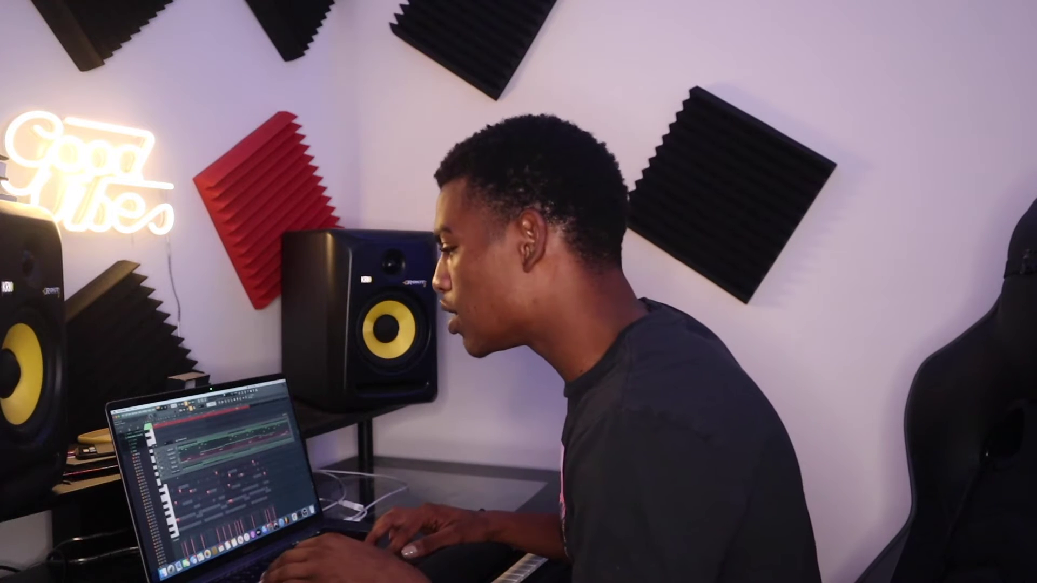
- Load Fruity Reeverb 2 on the Bell (1) mixer track and adjust its wet level
{"action": "key", "text": "F9"}
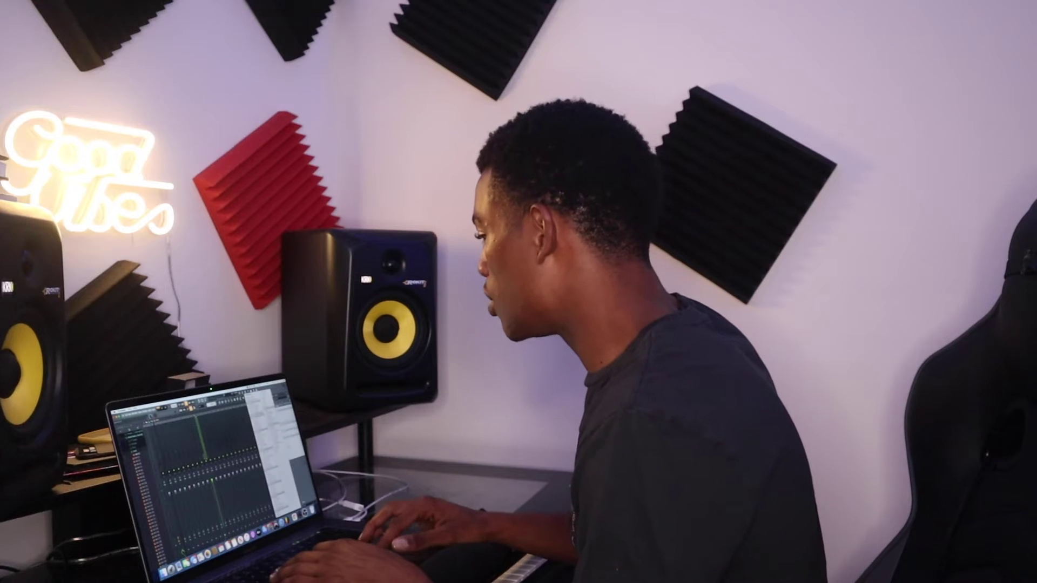
{"action": "left_click", "coordinate": [262, 429]}
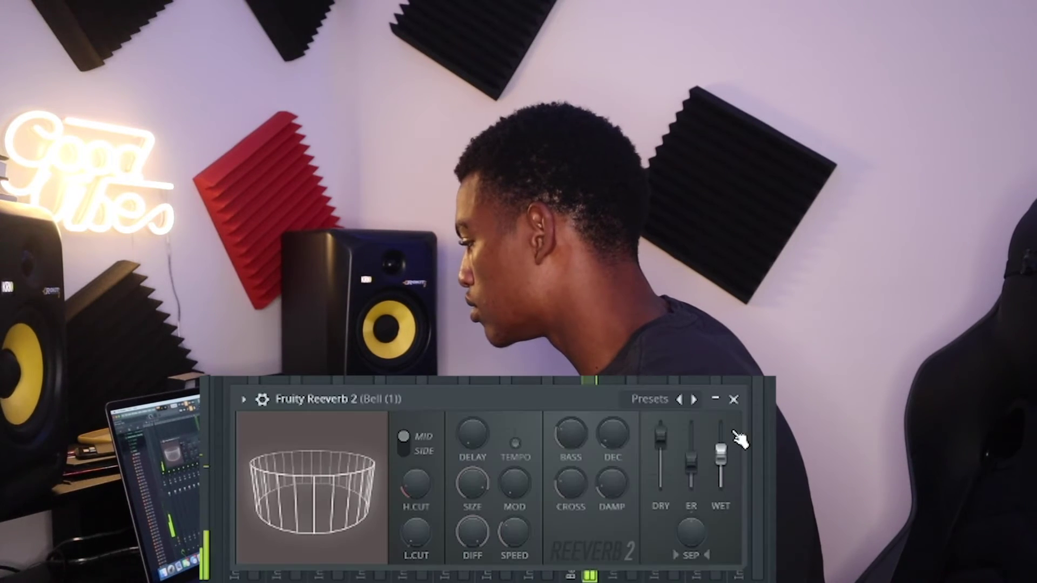
{"action": "left_click_drag", "start_coordinate": [743, 451], "coordinate": [721, 447]}
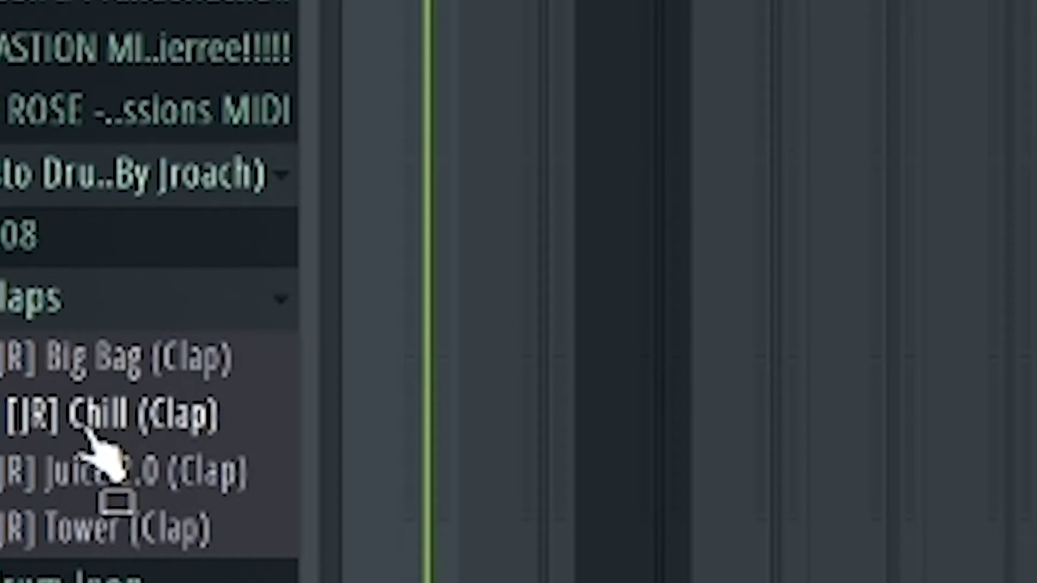
- Add the [JR] Chill (Clap) sample as a new channel and place a clap on step 9
{"action": "left_click_drag", "start_coordinate": [100, 451], "coordinate": [254, 495]}
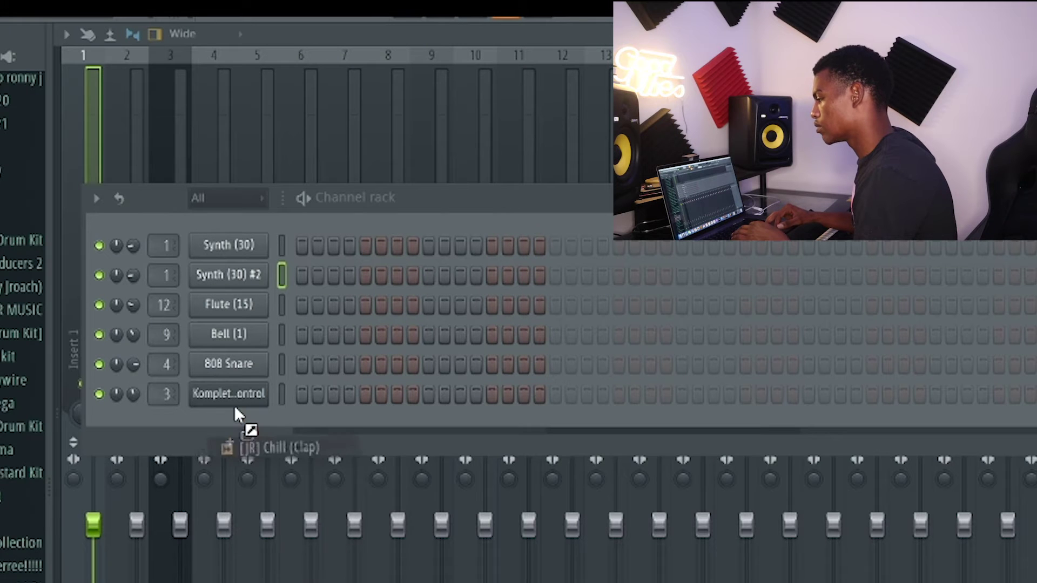
{"action": "left_click_drag", "start_coordinate": [234, 405], "coordinate": [289, 412]}
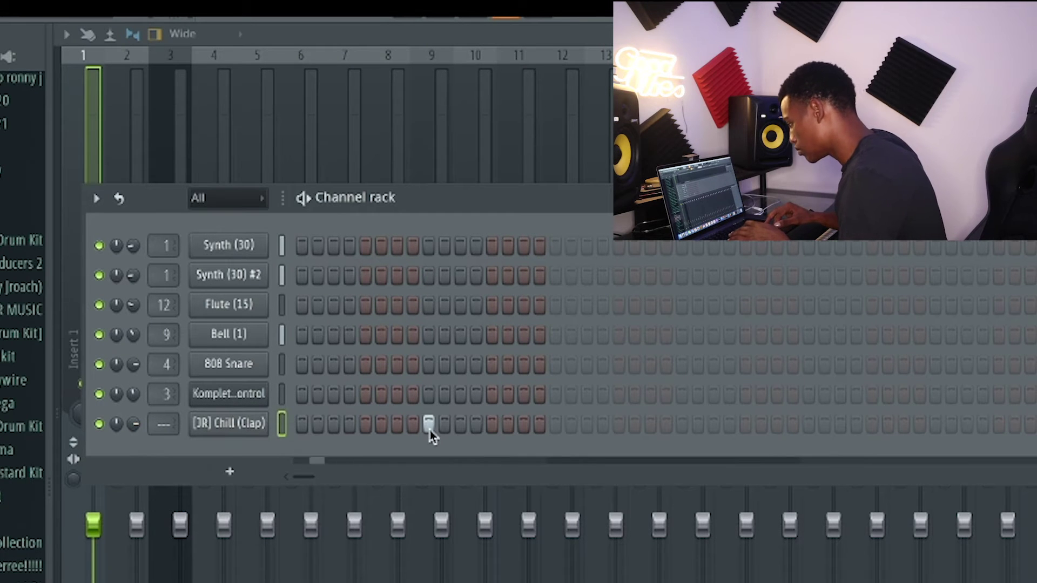
- Duplicate the clap channel's first bar in the piano roll so the clap repeats through bar 8
{"action": "right_click", "coordinate": [250, 423]}
{"action": "left_click", "coordinate": [316, 420]}
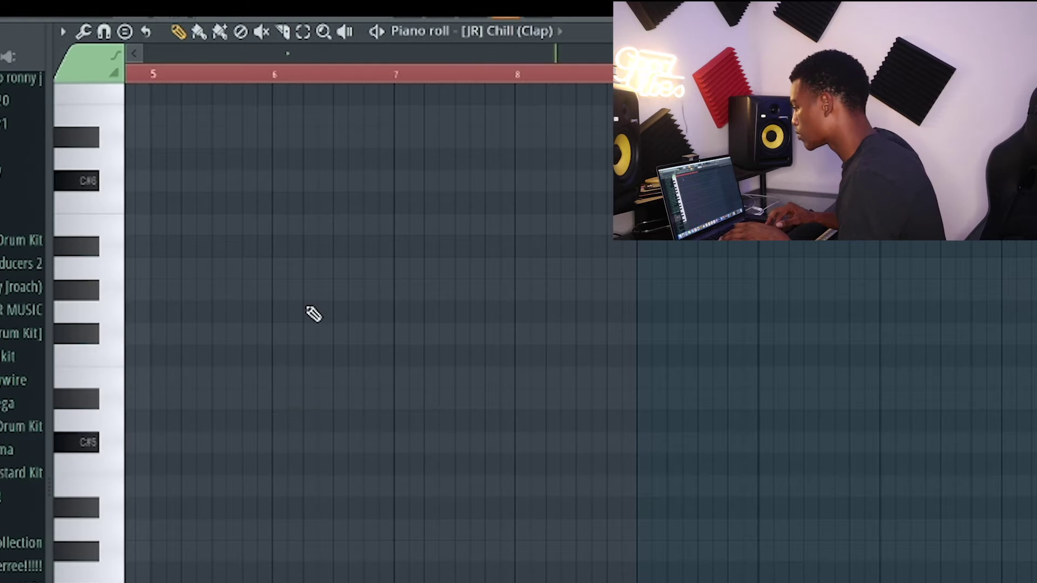
{"action": "left_click_drag", "start_coordinate": [420, 74], "coordinate": [128, 74]}
{"action": "key", "text": "ctrl+b"}
{"action": "key", "text": "ctrl+b"}
{"action": "key", "text": "ctrl+b"}
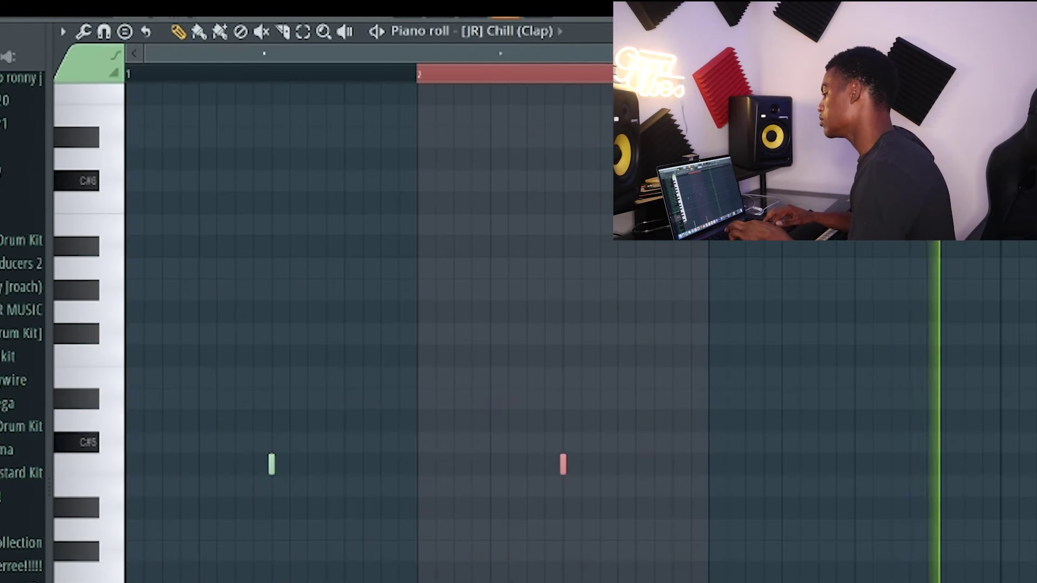
{"action": "key", "text": "ctrl+b"}
{"action": "key", "text": "ctrl+b"}
{"action": "key", "text": "ctrl+b"}
{"action": "key", "text": "ctrl+b"}
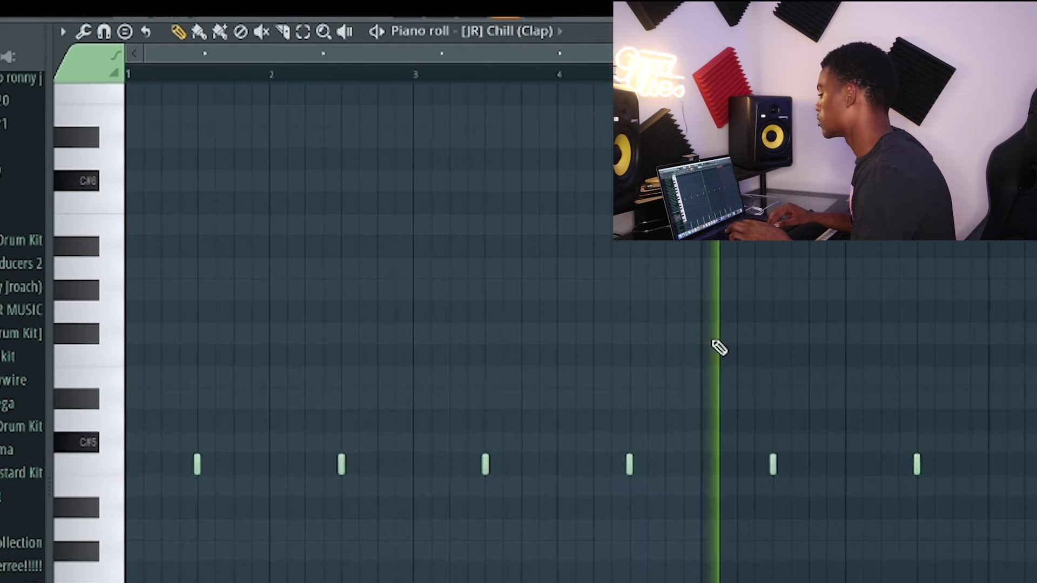
{"action": "key", "text": "ctrl+a"}
- Replace the 808 Snare channel's sample with [JR] Deadboys (Hi Hat)
{"action": "key", "text": "F6"}
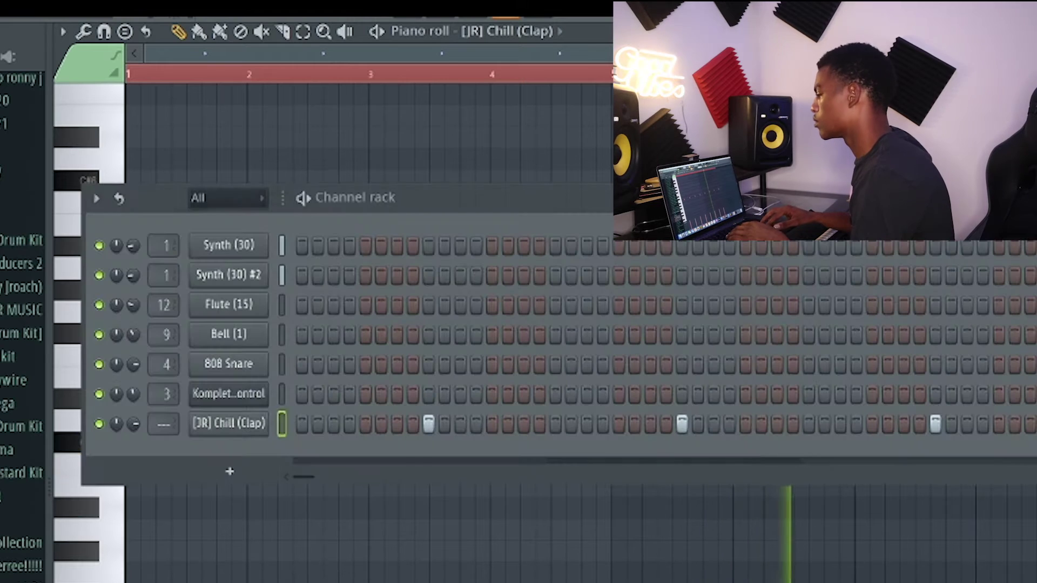
{"action": "scroll", "coordinate": [22, 329], "scroll_direction": "up", "scroll_amount": 3}
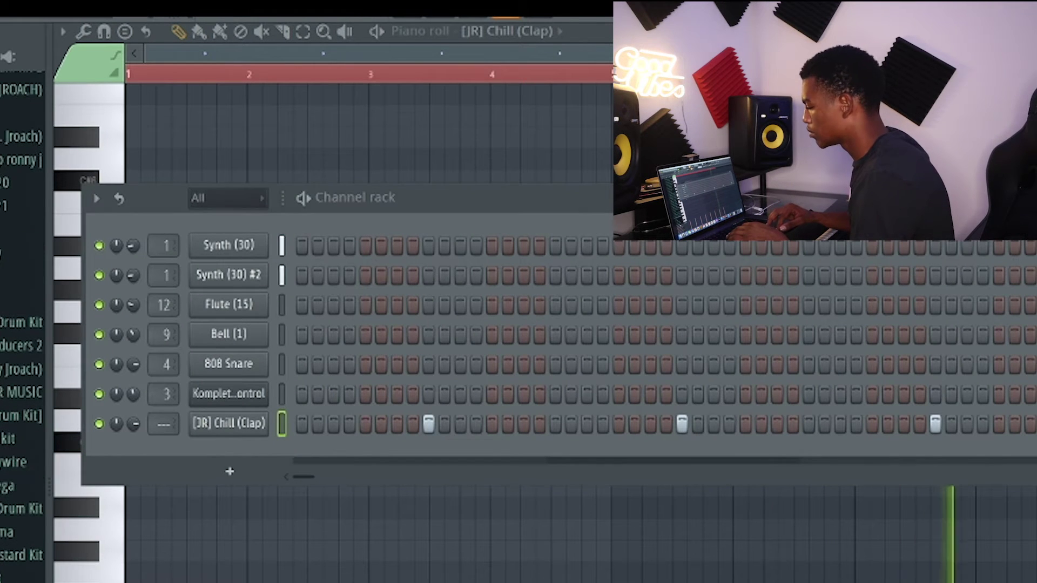
{"action": "scroll", "coordinate": [22, 330], "scroll_direction": "down", "scroll_amount": 4}
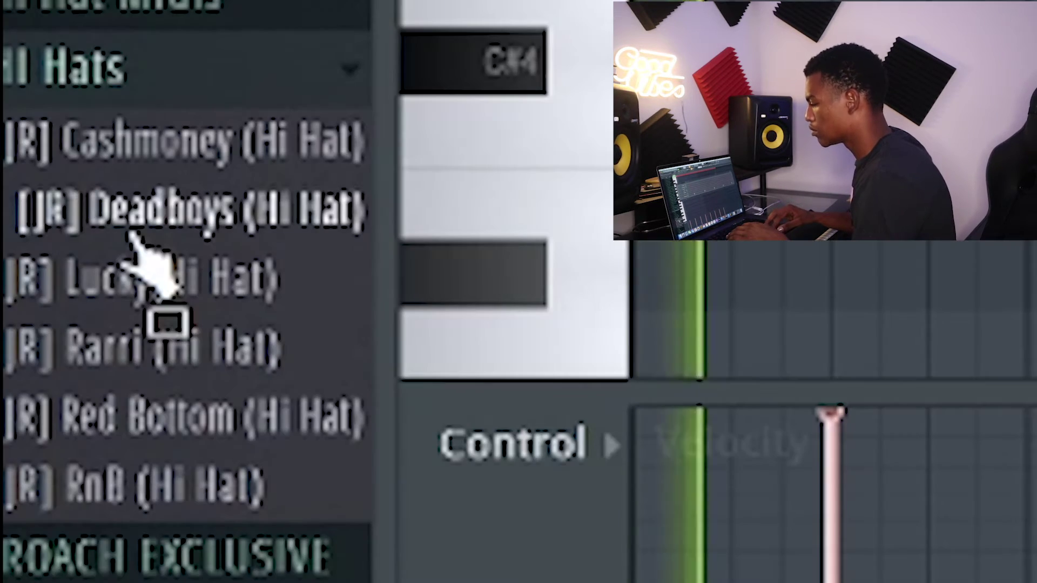
{"action": "left_click_drag", "start_coordinate": [133, 232], "coordinate": [252, 359]}
- Program the Deadboys hi-hat on steps 1, 3, 7, 29, 30 and 31
{"action": "left_click", "coordinate": [302, 363]}
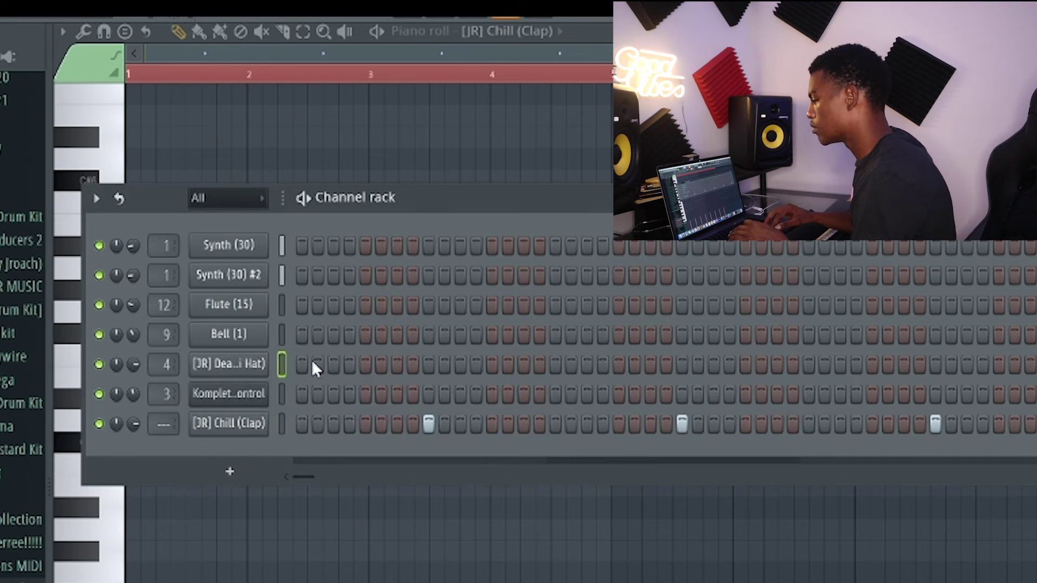
{"action": "left_click", "coordinate": [334, 363]}
{"action": "left_click", "coordinate": [402, 364]}
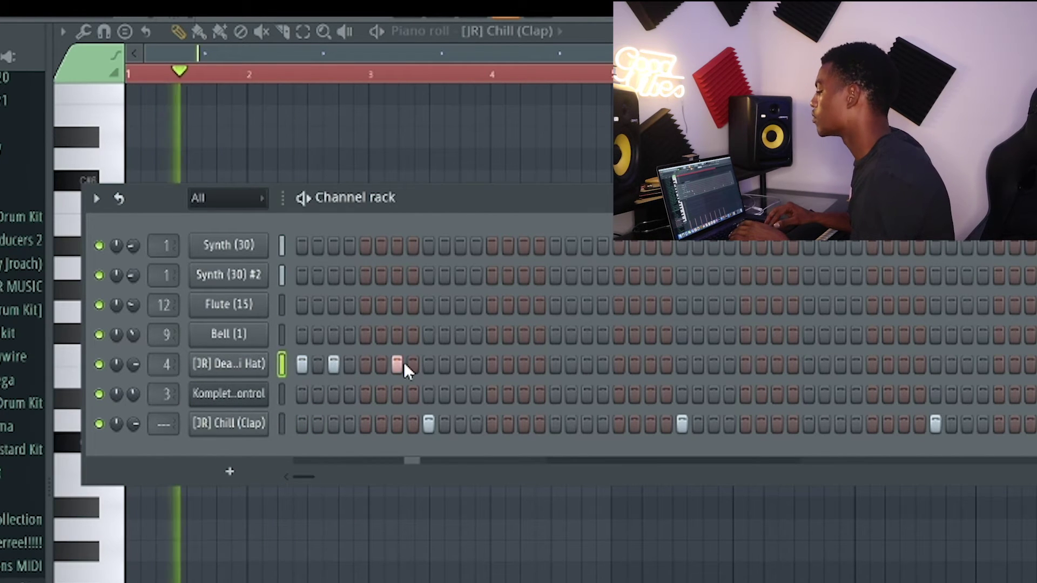
{"action": "left_click", "coordinate": [746, 364]}
{"action": "left_click", "coordinate": [761, 364]}
{"action": "left_click", "coordinate": [777, 365]}
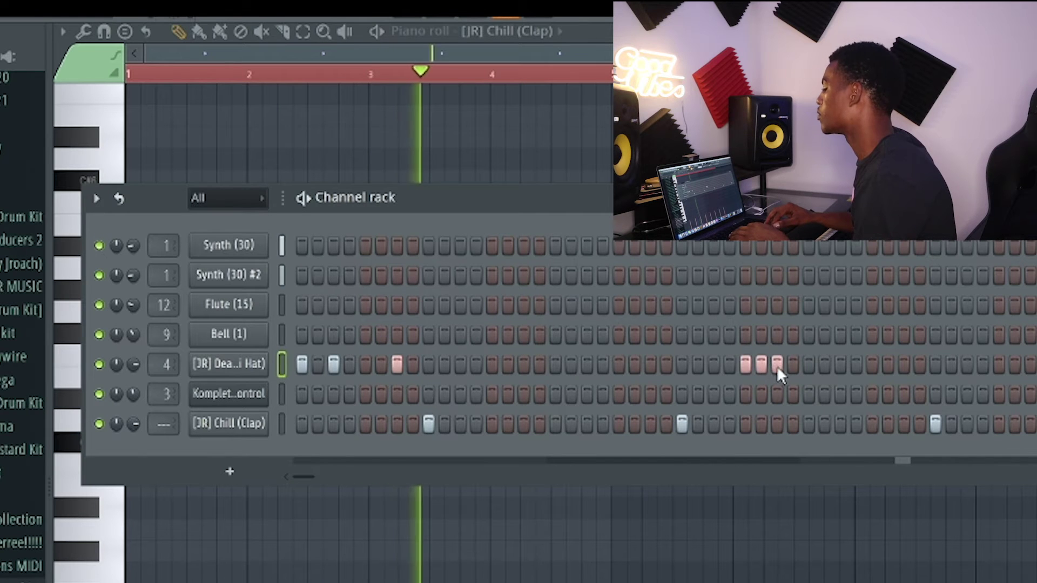
- Repeat the two-bar hi-hat pattern in the piano roll across the rest of the eight bars
{"action": "right_click", "coordinate": [224, 373]}
{"action": "left_click", "coordinate": [319, 358]}
{"action": "left_click_drag", "start_coordinate": [369, 73], "coordinate": [155, 73]}
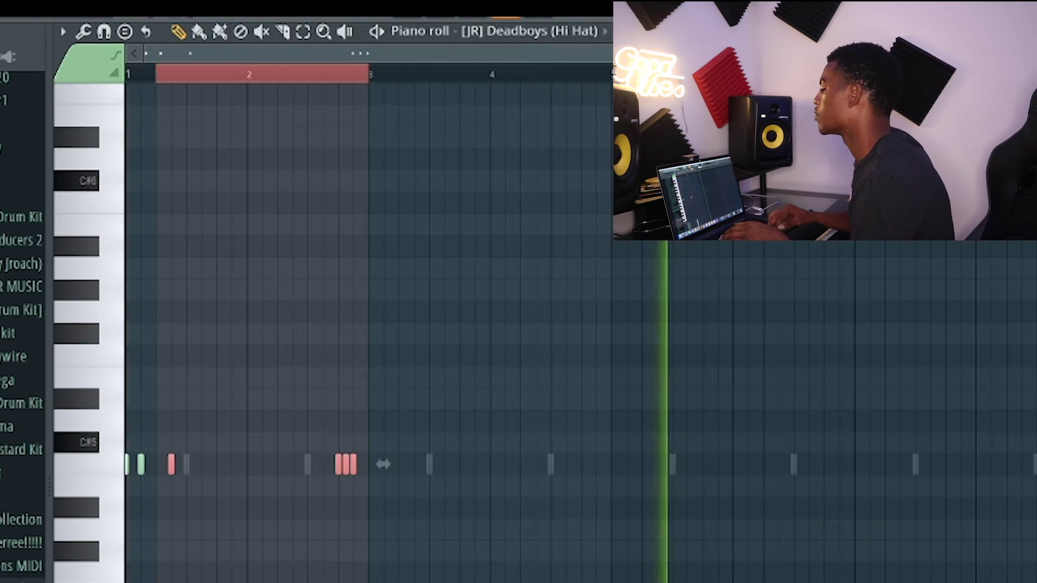
{"action": "key", "text": "ctrl+b"}
{"action": "key", "text": "ctrl+b"}
{"action": "key", "text": "ctrl+b"}
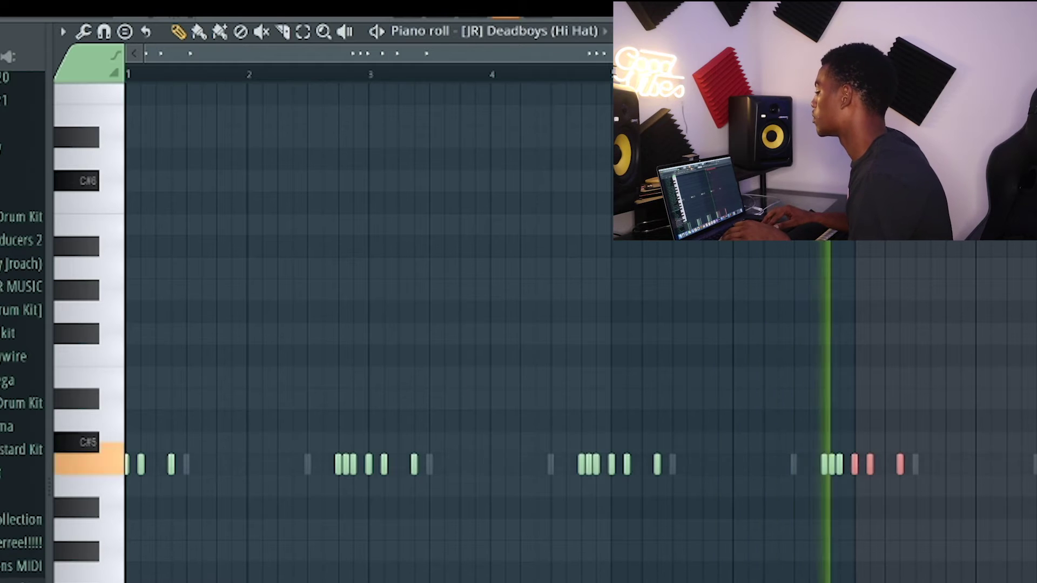
{"action": "key", "text": "ctrl+d"}
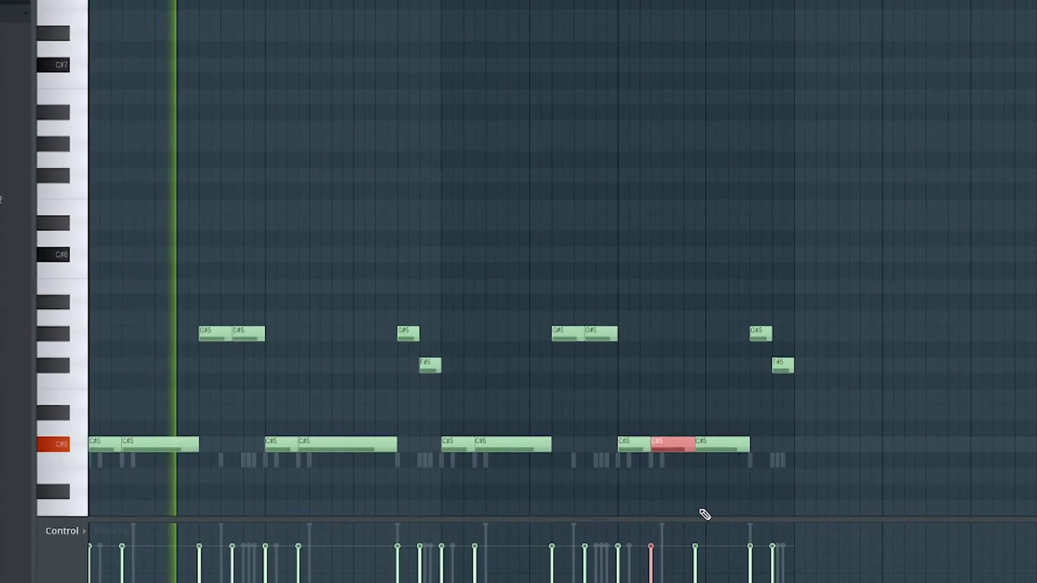
- Swap the last two notes of the 808 bass line in bar 8 so F# plays before G#
{"action": "key", "text": "F6"}
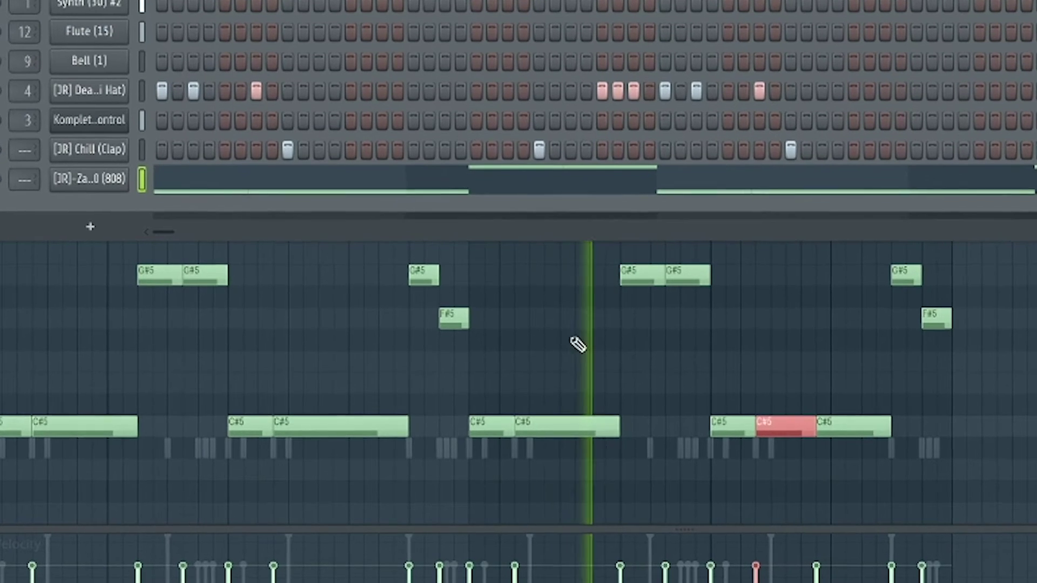
{"action": "right_click", "coordinate": [615, 331]}
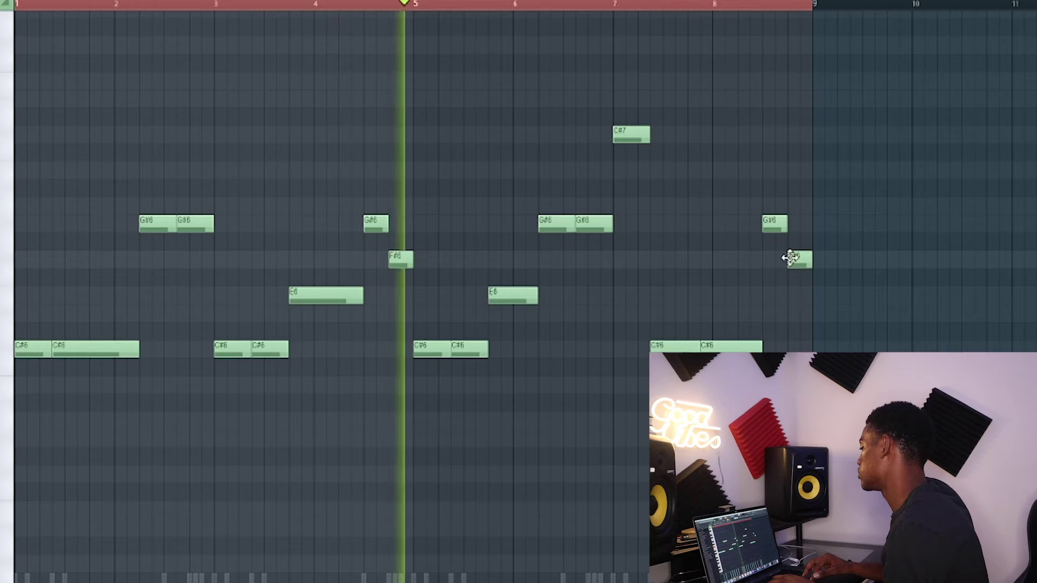
{"action": "left_click_drag", "start_coordinate": [756, 372], "coordinate": [724, 316]}
{"action": "left_click_drag", "start_coordinate": [818, 304], "coordinate": [778, 222]}
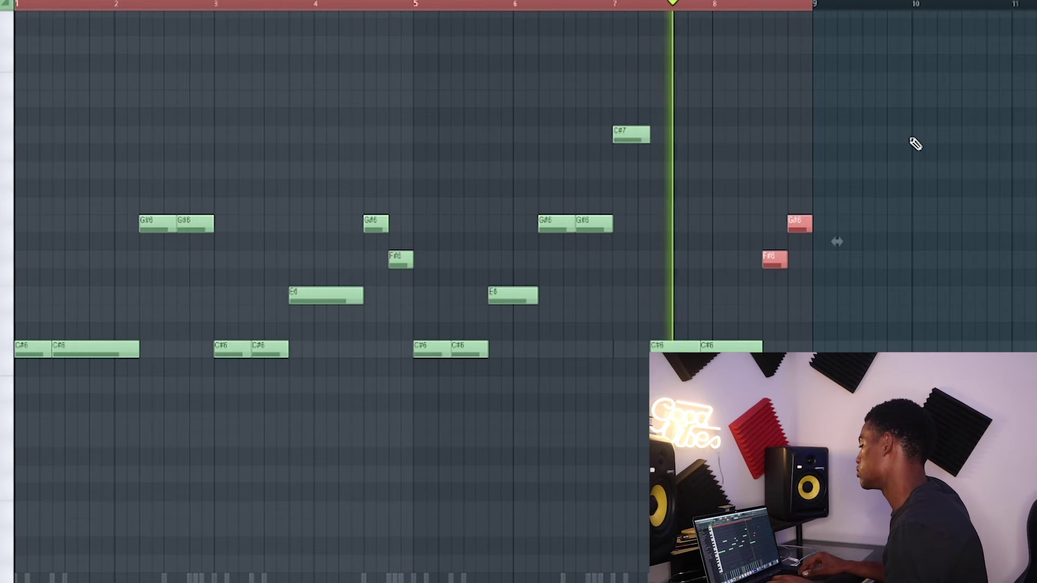
- Try raising the last two 808 notes in bar 8 by one octave
{"action": "key", "text": "ctrl+Up"}
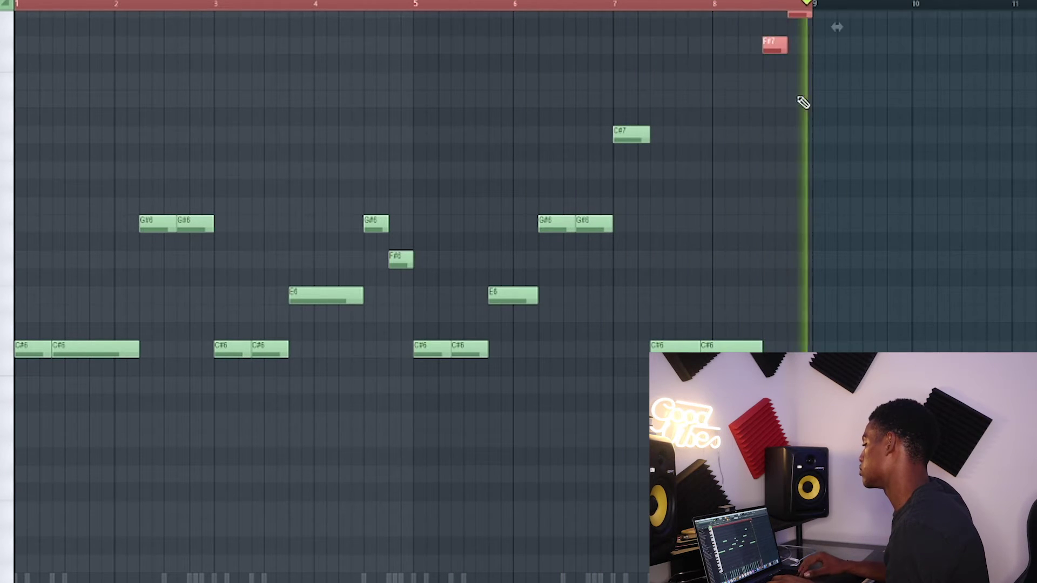
{"action": "key", "text": "ctrl+Down"}
{"action": "left_click", "coordinate": [617, 15]}
{"action": "key", "text": "ctrl+z"}
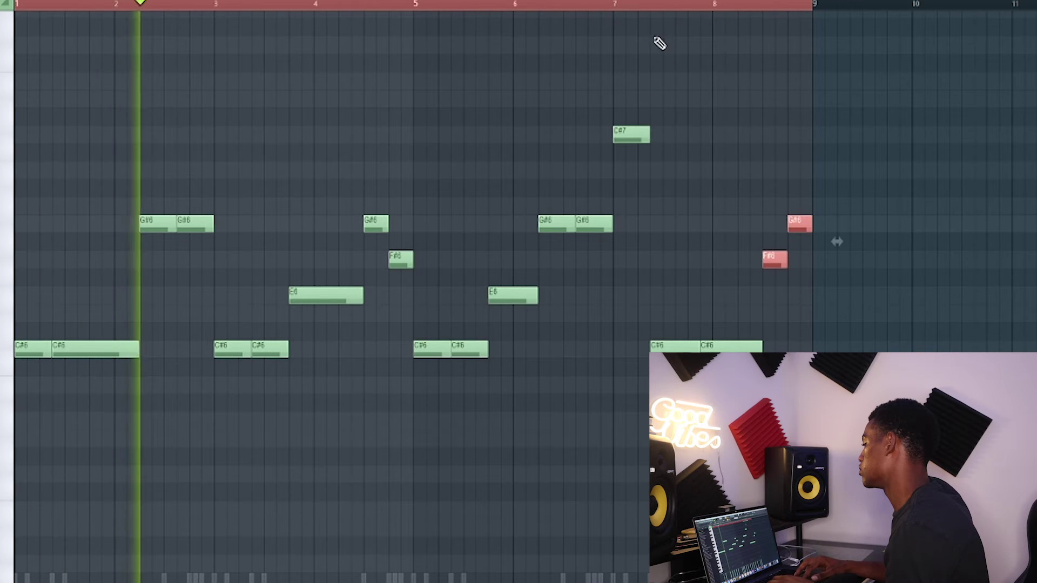
- Split the F# note in bar 8 into three repeated notes, two short ones followed by a longer one
{"action": "scroll", "coordinate": [799, 248], "scroll_direction": "up", "scroll_amount": 3}
{"action": "left_click", "coordinate": [767, 286]}
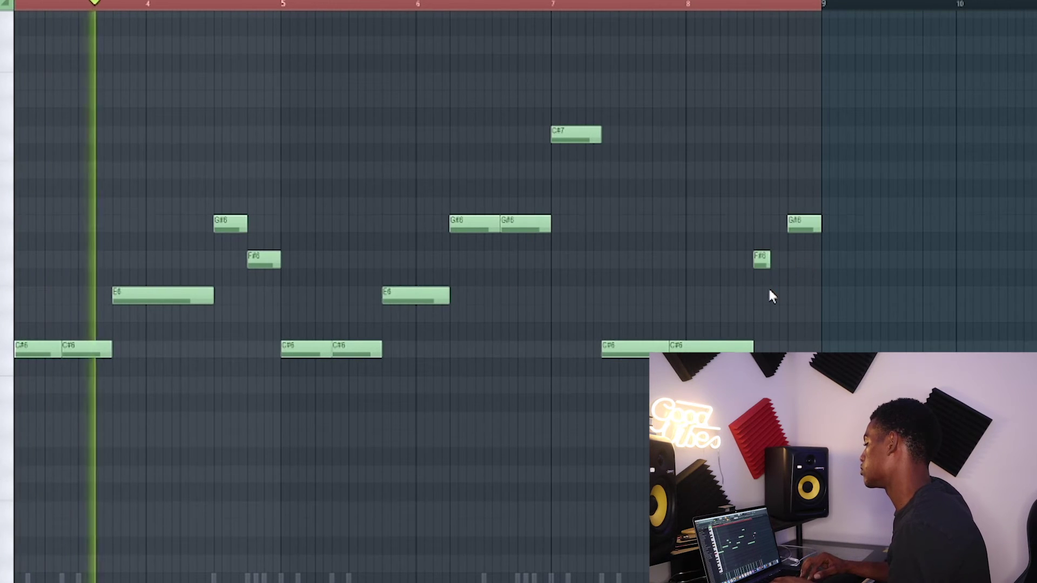
{"action": "scroll", "coordinate": [773, 260], "scroll_direction": "up", "scroll_amount": 2}
{"action": "left_click_drag", "start_coordinate": [764, 252], "coordinate": [769, 269]}
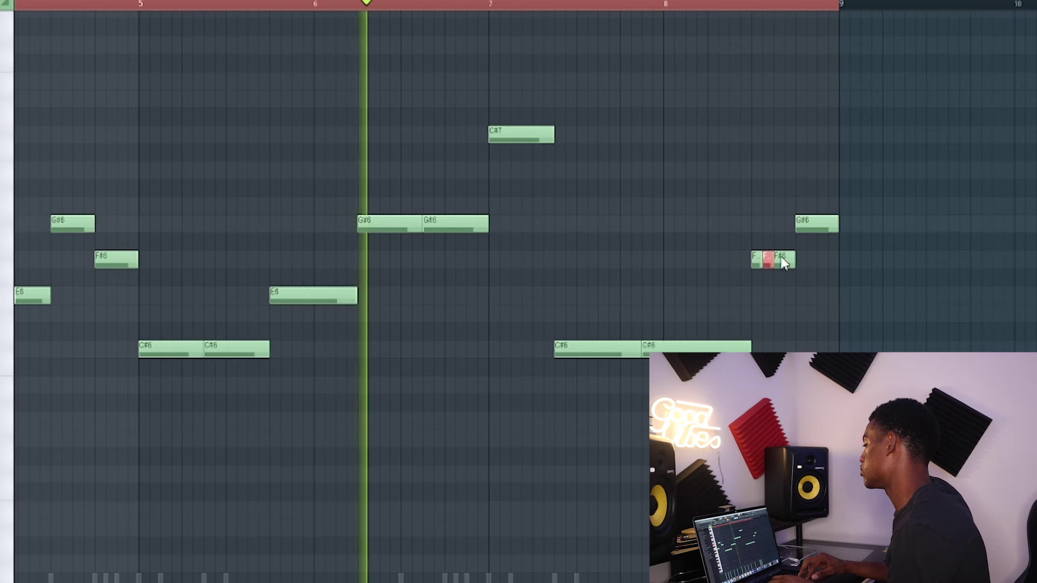
- Shift the last C# bass note earlier and halve the closing G# in bar 8 to make room for a final F#
{"action": "scroll", "coordinate": [769, 268], "scroll_direction": "down", "scroll_amount": 2}
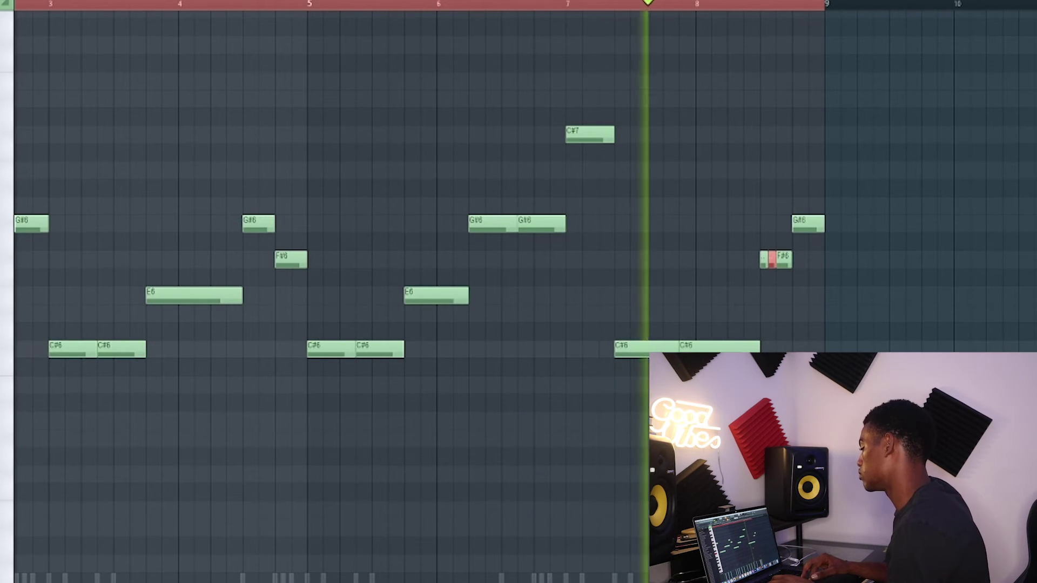
{"action": "left_click", "coordinate": [699, 340]}
{"action": "left_click_drag", "start_coordinate": [699, 339], "coordinate": [667, 341]}
{"action": "right_click", "coordinate": [667, 339]}
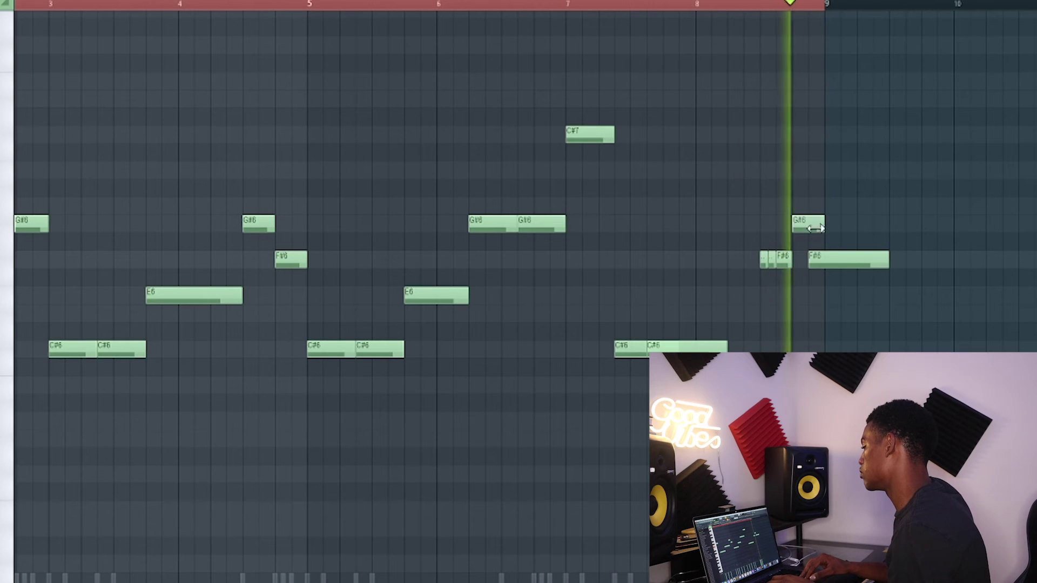
{"action": "left_click_drag", "start_coordinate": [822, 224], "coordinate": [807, 224]}
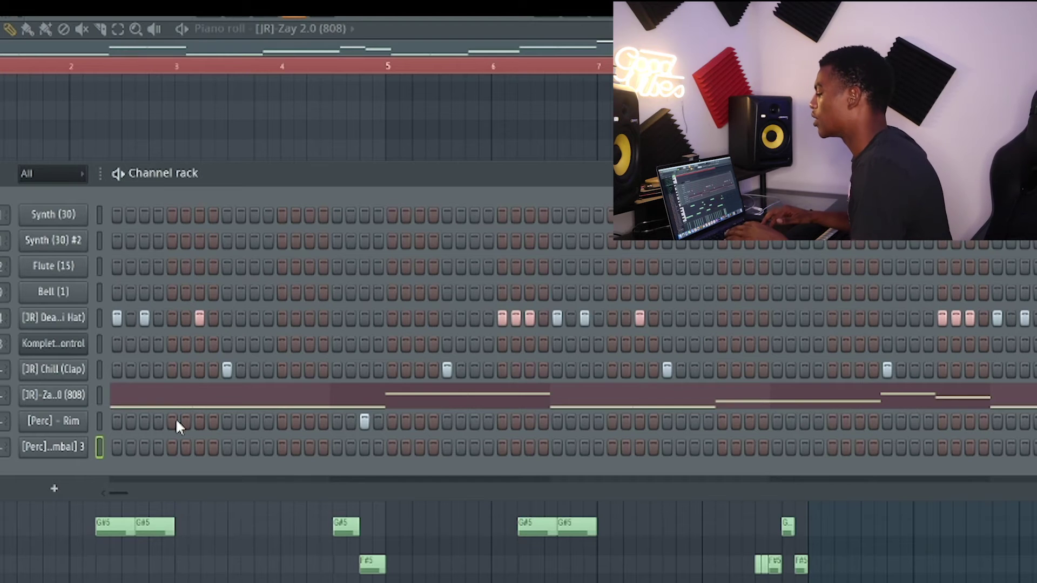
- Program the [Perc] [Cymbal] 3 channel on steps 1, 23, 29 and 65
{"action": "key", "text": "space"}
{"action": "key", "text": "space"}
{"action": "key", "text": "space"}
{"action": "key", "text": "space"}
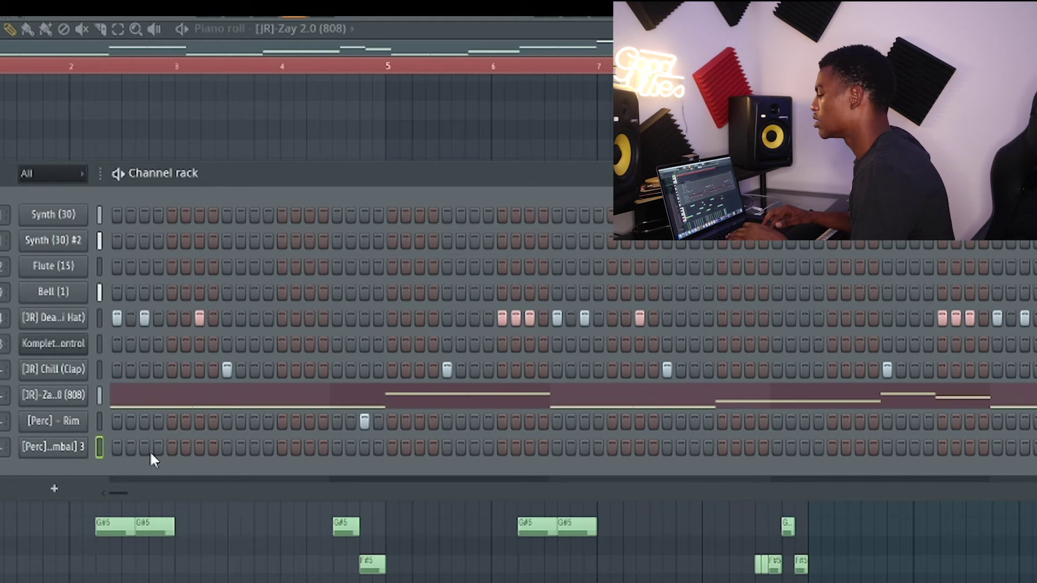
{"action": "left_click", "coordinate": [116, 447]}
{"action": "key", "text": "space"}
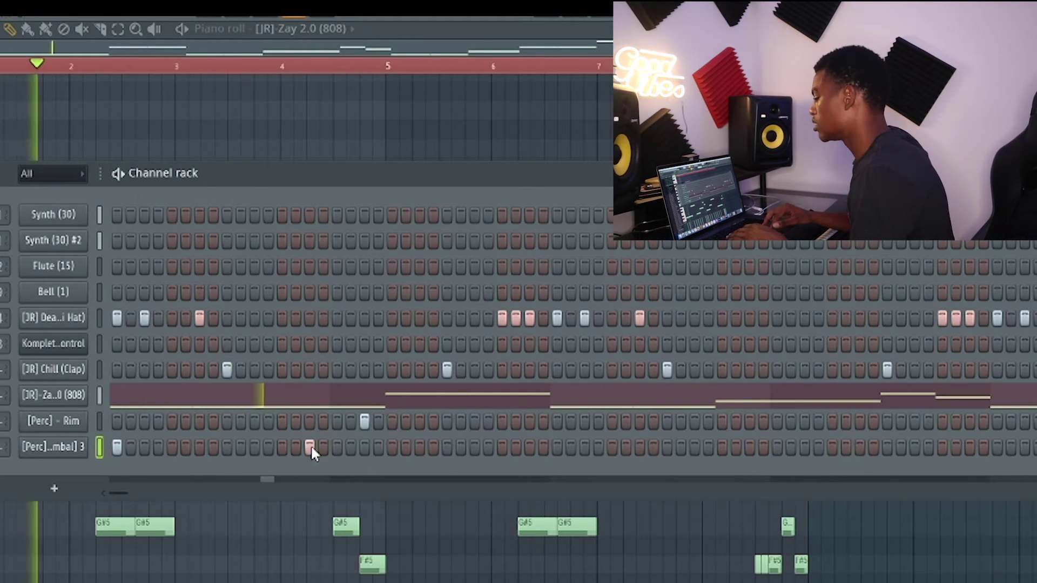
{"action": "left_click", "coordinate": [309, 447]}
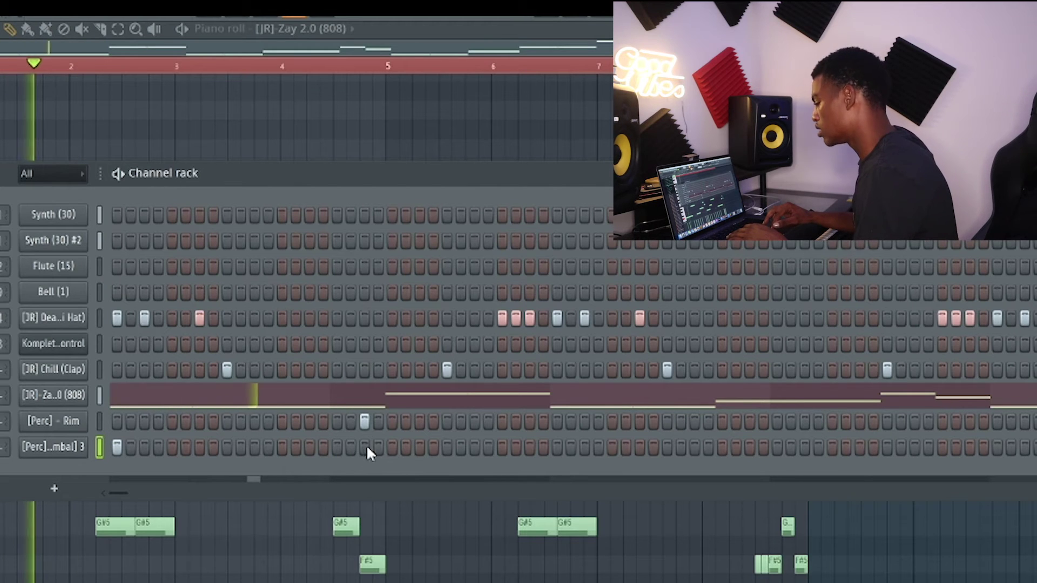
{"action": "left_click", "coordinate": [420, 447]}
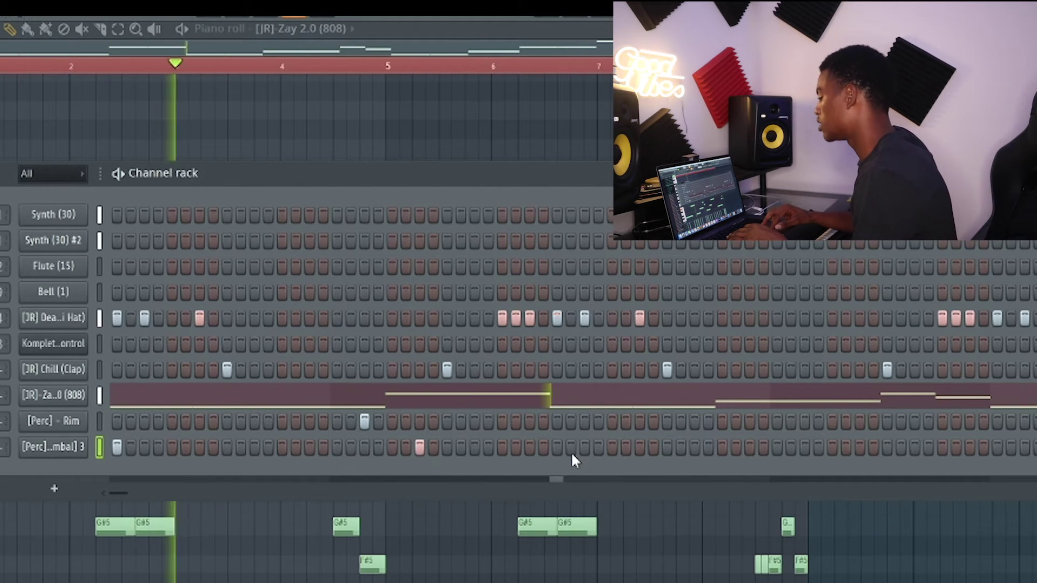
{"action": "left_click", "coordinate": [517, 447]}
{"action": "left_click", "coordinate": [501, 447]}
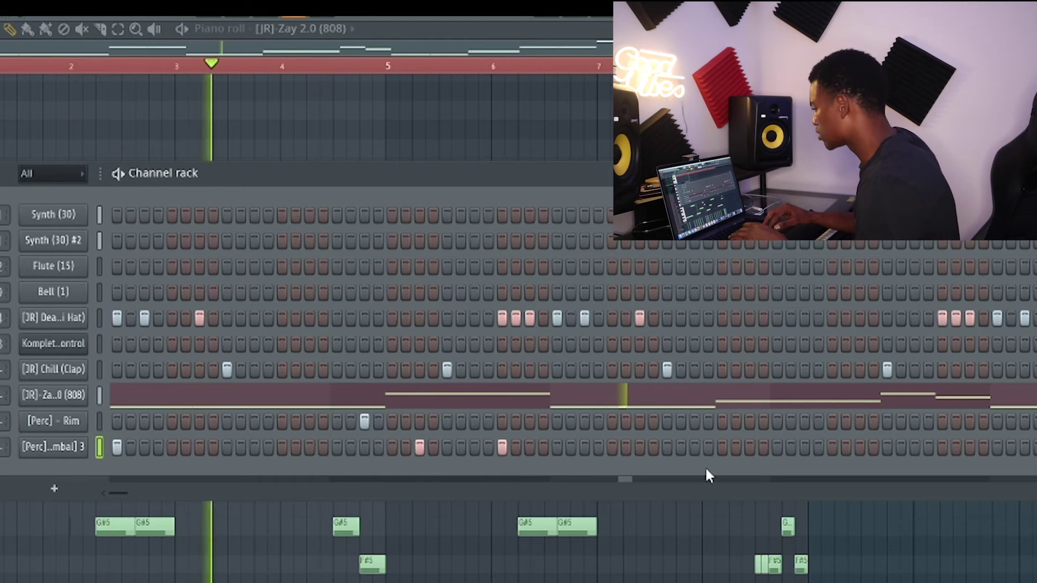
{"action": "left_click", "coordinate": [1000, 449]}
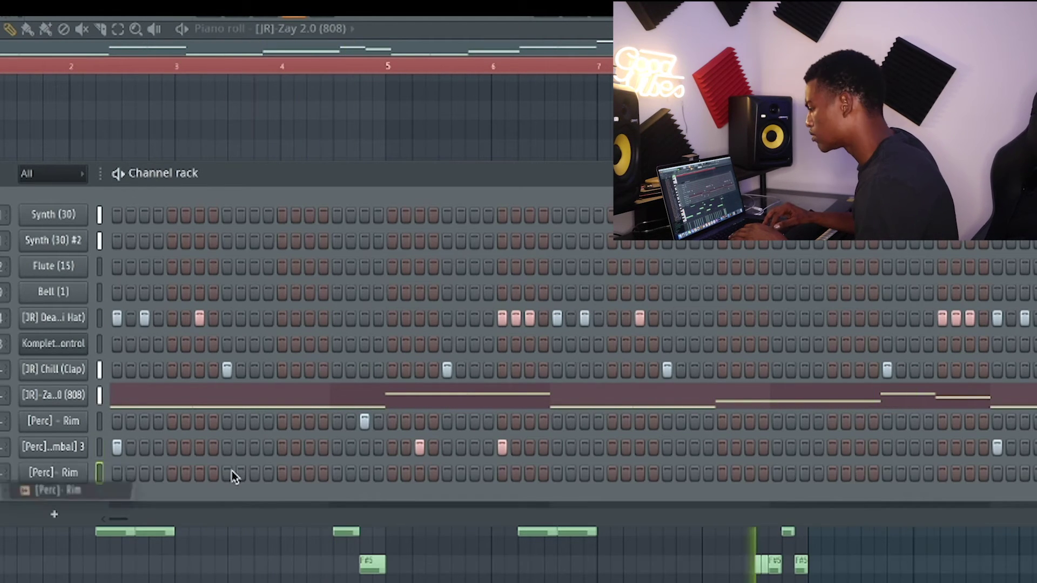
- Program the new [Perc]- Rim channel on steps 13 and 15, and add a [Perc]- Zay Triangle channel with hits on steps 5 and 13
{"action": "left_click", "coordinate": [309, 473]}
{"action": "left_click", "coordinate": [296, 474]}
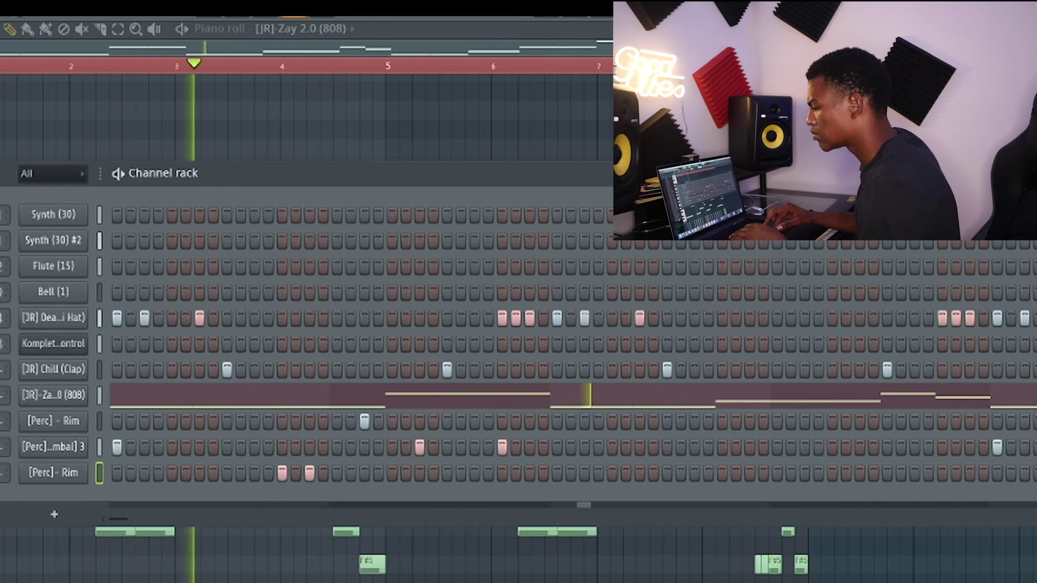
{"action": "left_click_drag", "start_coordinate": [1, 470], "coordinate": [32, 495]}
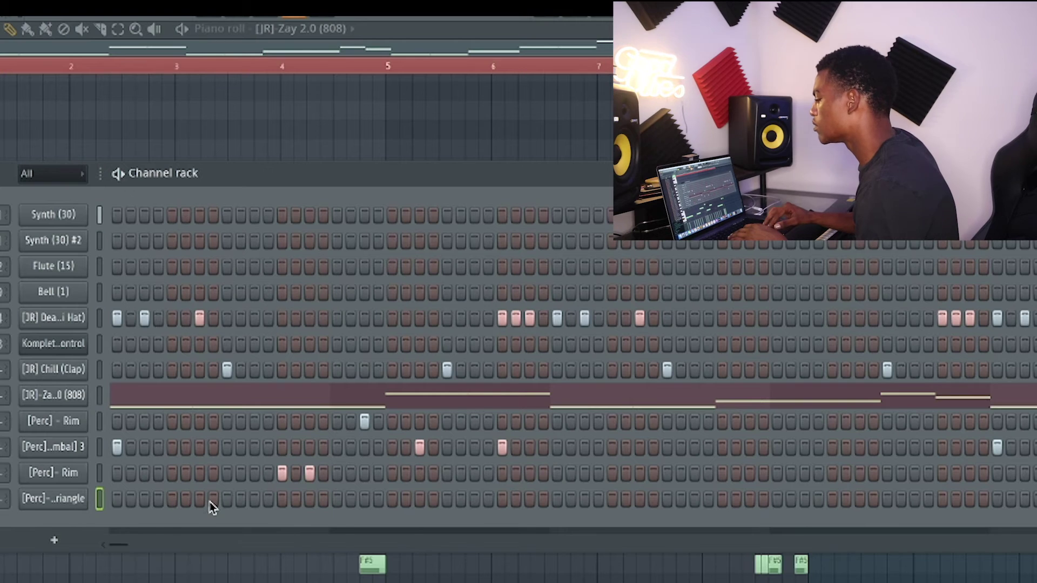
{"action": "left_click", "coordinate": [172, 499]}
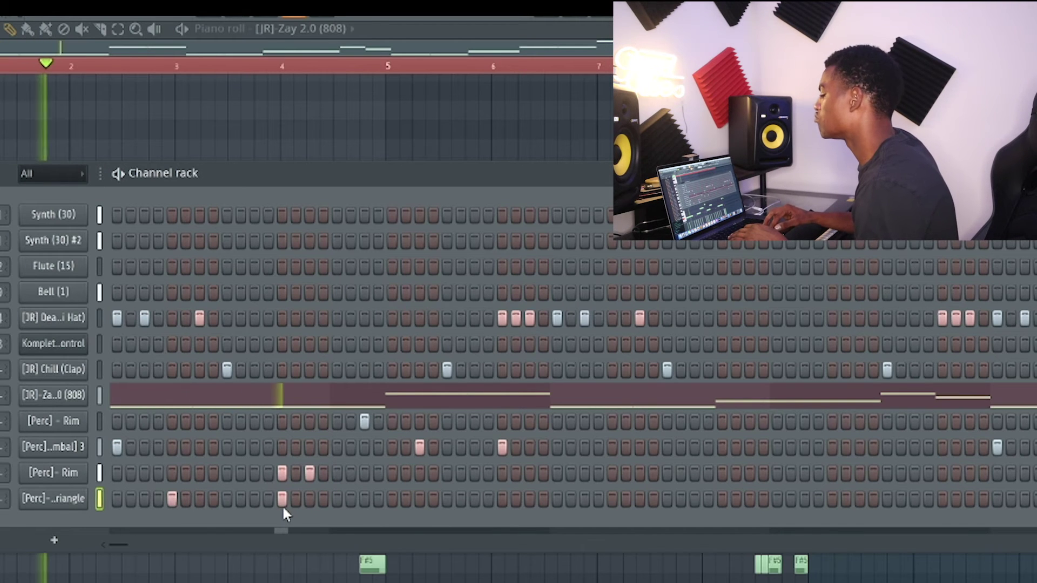
- Open the Zay Triangle channel's pattern in the piano roll
{"action": "right_click", "coordinate": [86, 502]}
{"action": "left_click", "coordinate": [103, 496]}
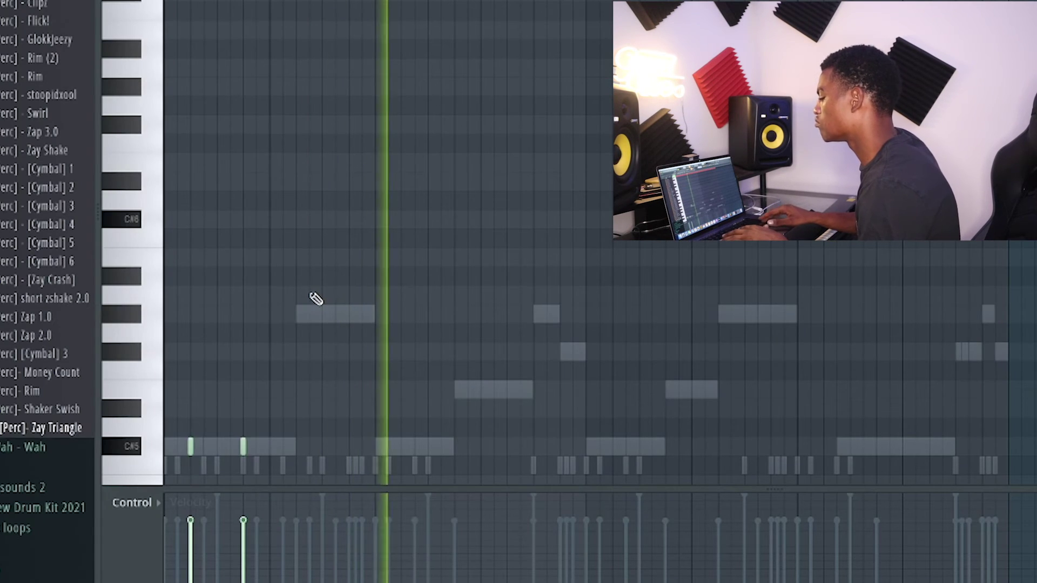
{"action": "key", "text": "shift+Down"}
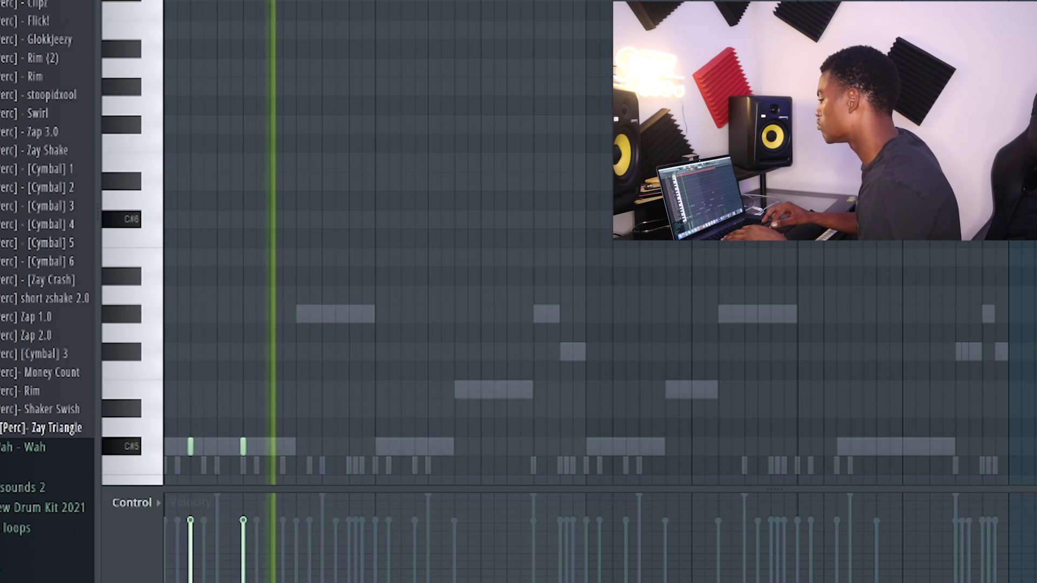
{"action": "key", "text": "F6"}
{"action": "key", "text": "F6"}
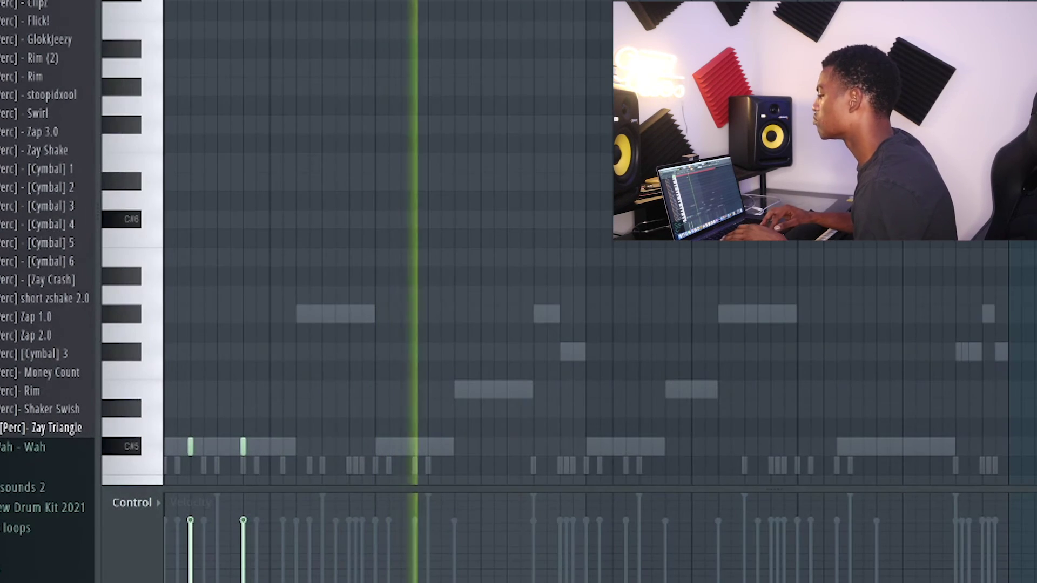